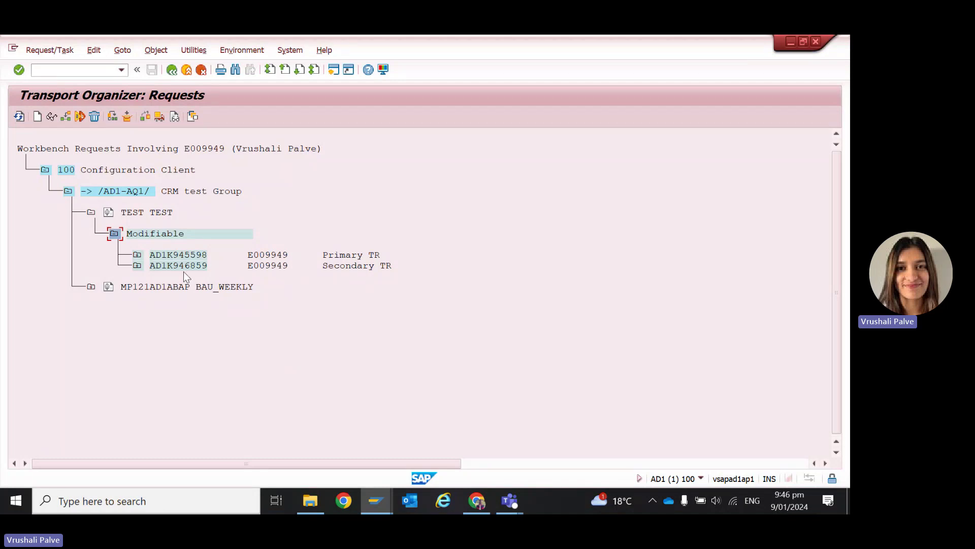
# Expand secondary request AD1K946859, primary request AD1K945598 and its task AD1K946855.
pyautogui.click(175, 256)
pyautogui.click(137, 265)
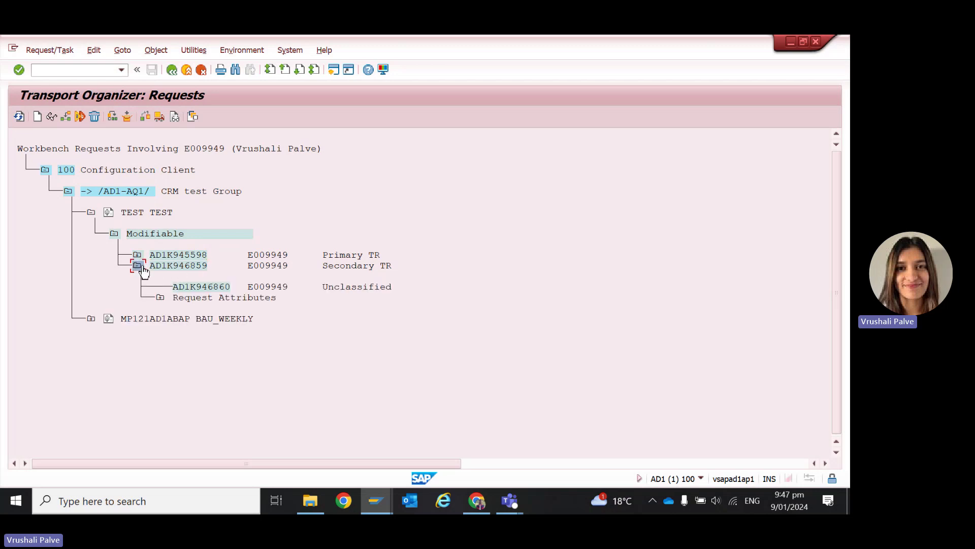
pyautogui.click(138, 265)
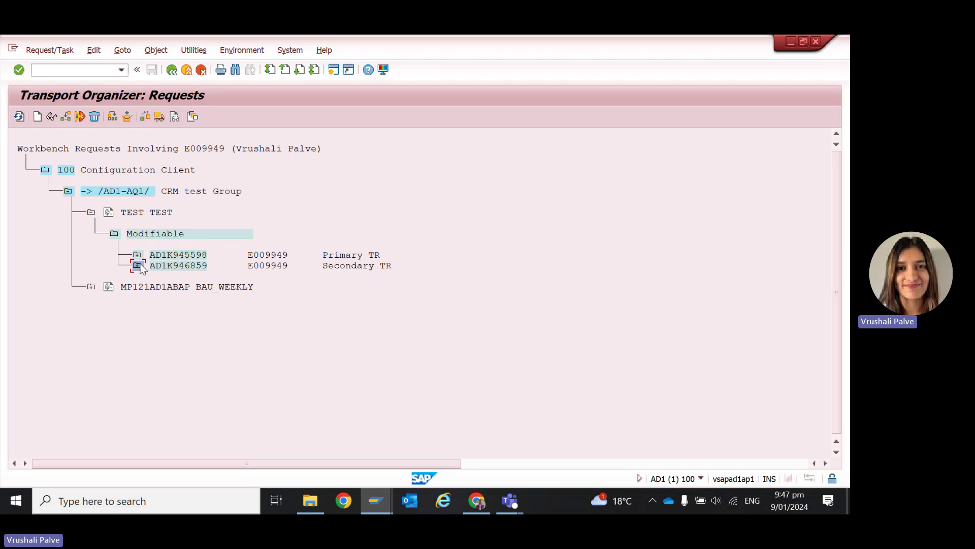
pyautogui.click(138, 265)
pyautogui.click(137, 255)
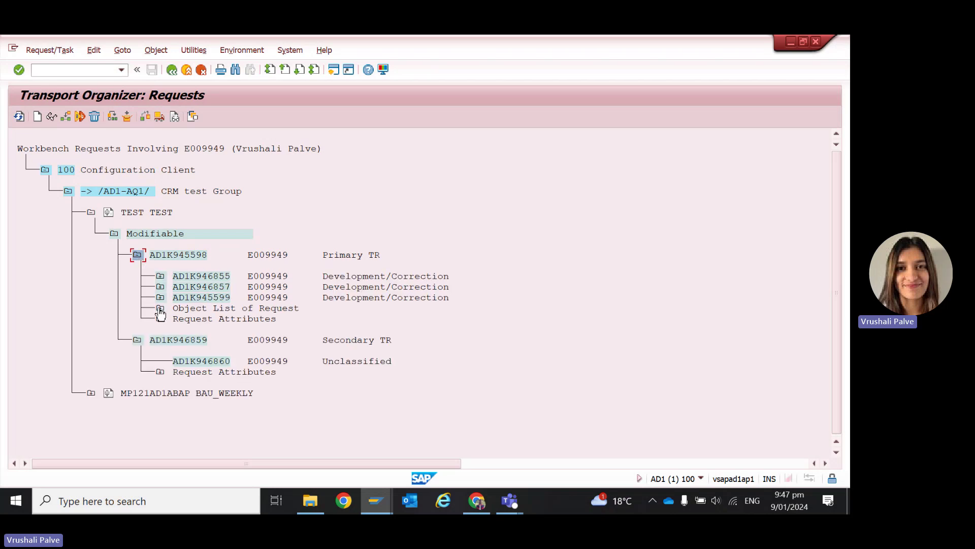
pyautogui.click(160, 276)
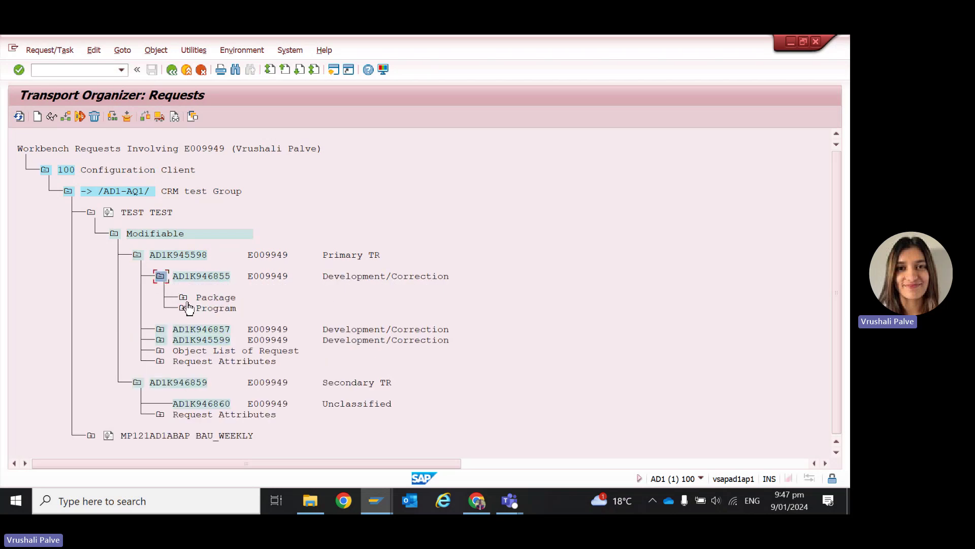
# Check the Program and Package entries under AD1K946855, then select secondary request AD1K946859.
pyautogui.click(209, 308)
pyautogui.click(193, 405)
pyautogui.click(192, 383)
pyautogui.click(183, 297)
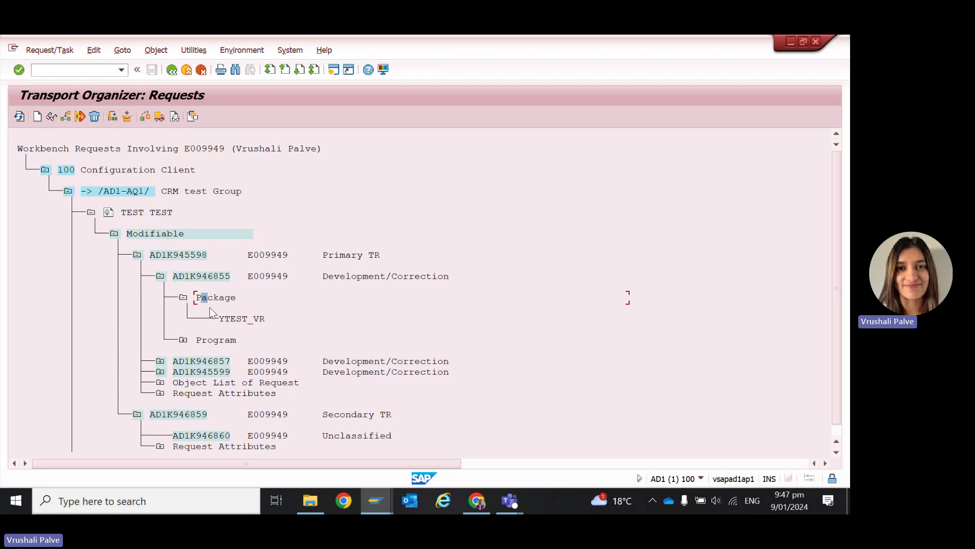
pyautogui.click(184, 299)
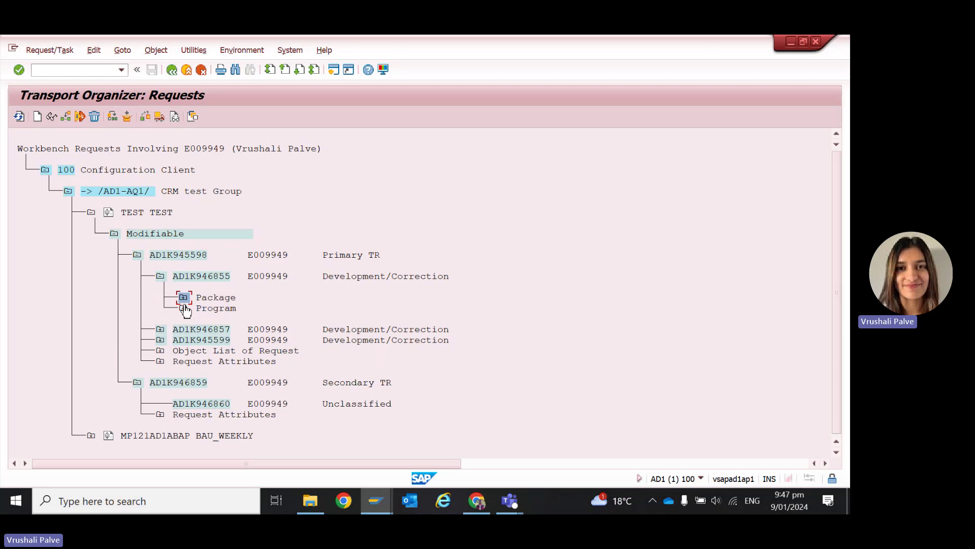
pyautogui.click(171, 384)
pyautogui.rightClick(172, 386)
pyautogui.click(228, 464)
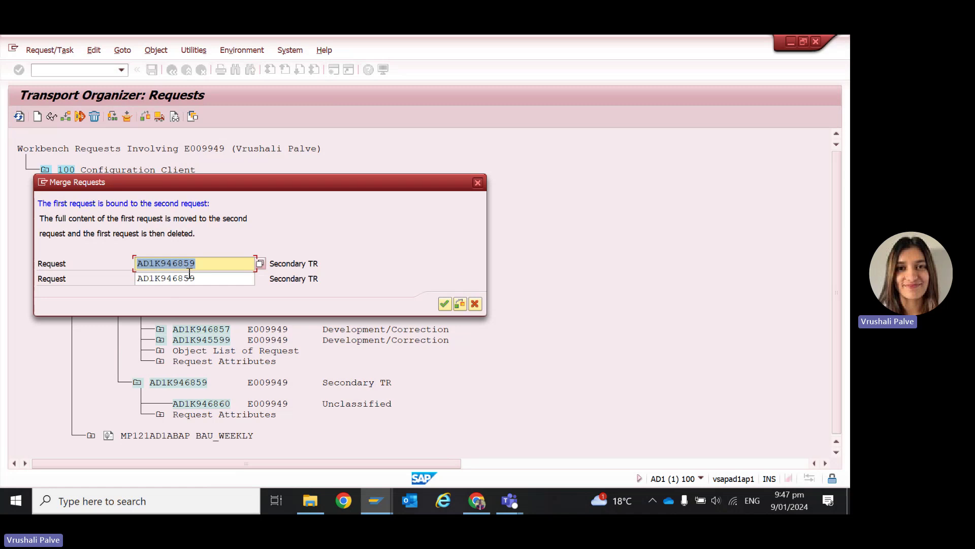
pyautogui.click(224, 264)
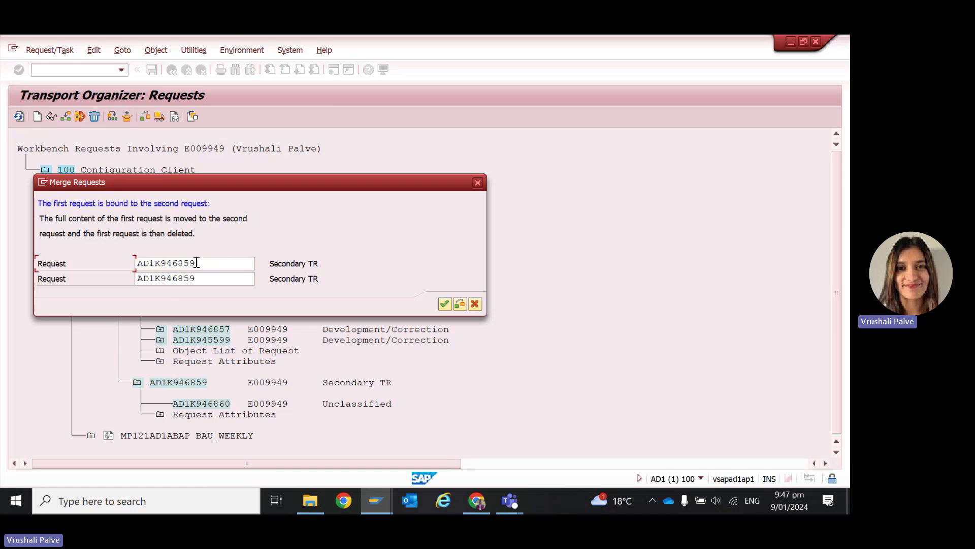
pyautogui.click(198, 263)
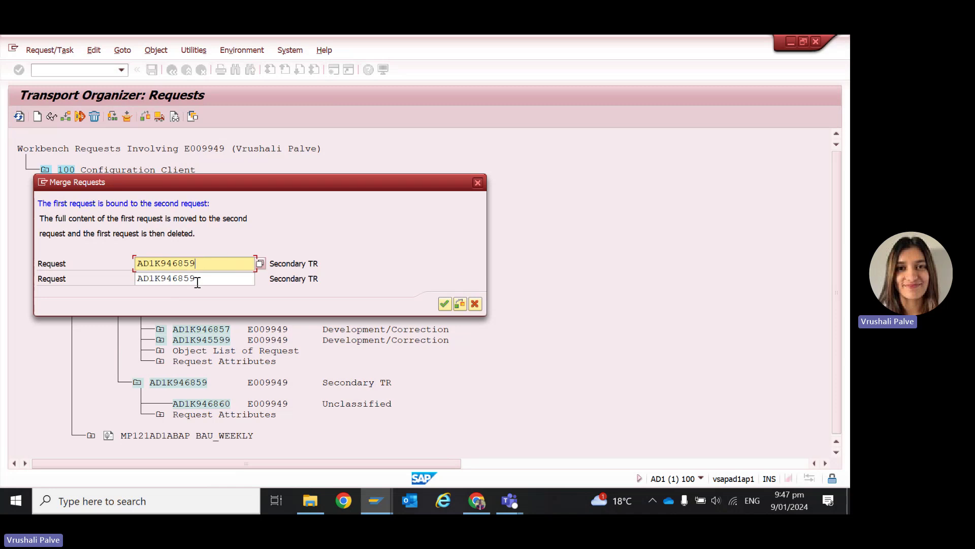
pyautogui.press('Tab')
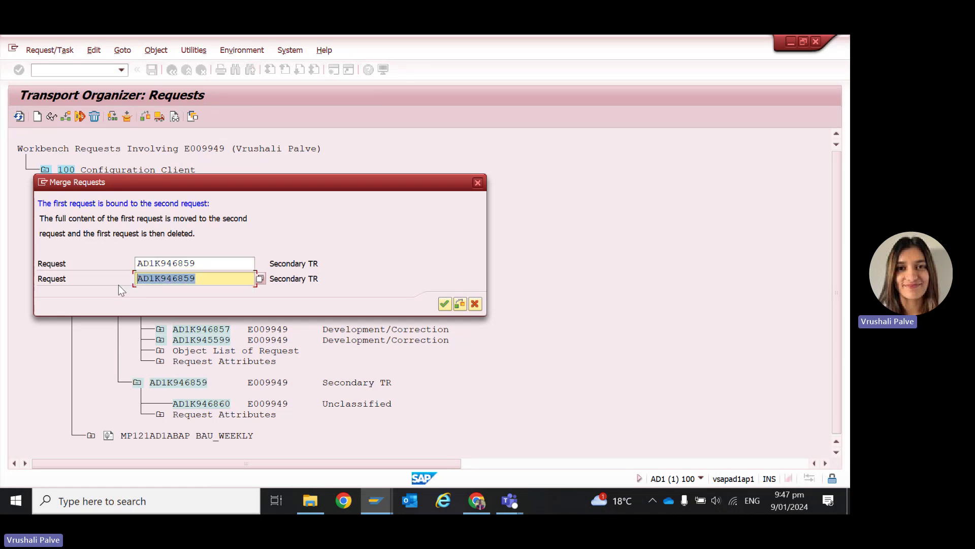
pyautogui.click(476, 304)
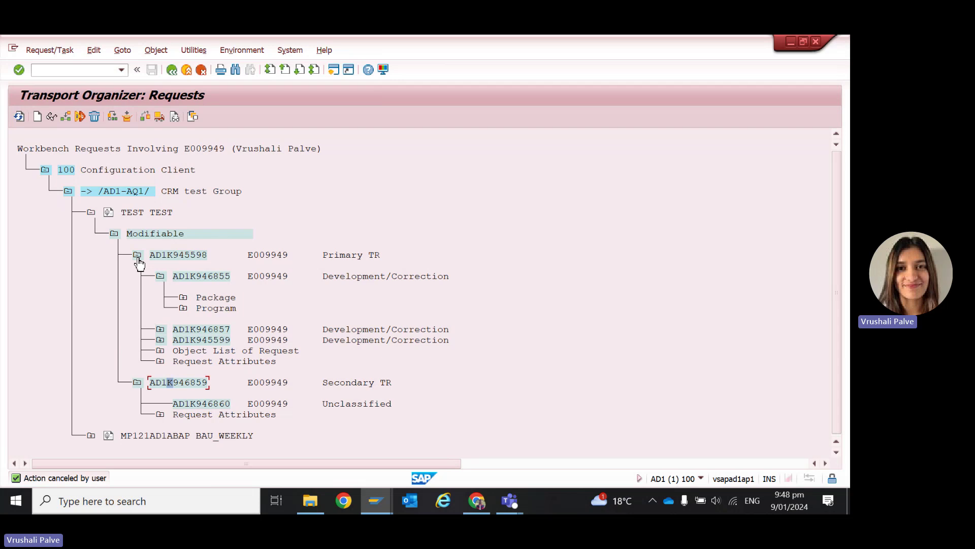
pyautogui.click(138, 258)
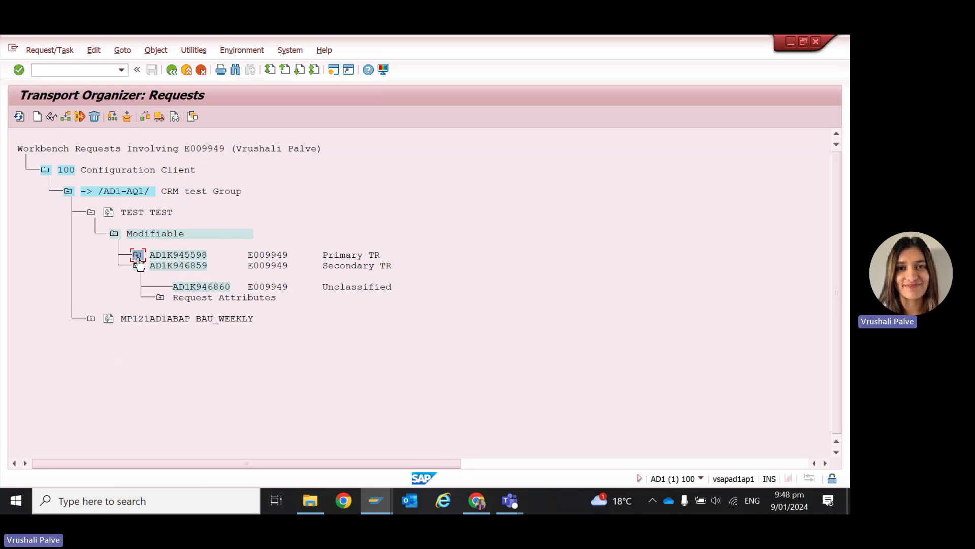
pyautogui.click(178, 256)
pyautogui.click(138, 256)
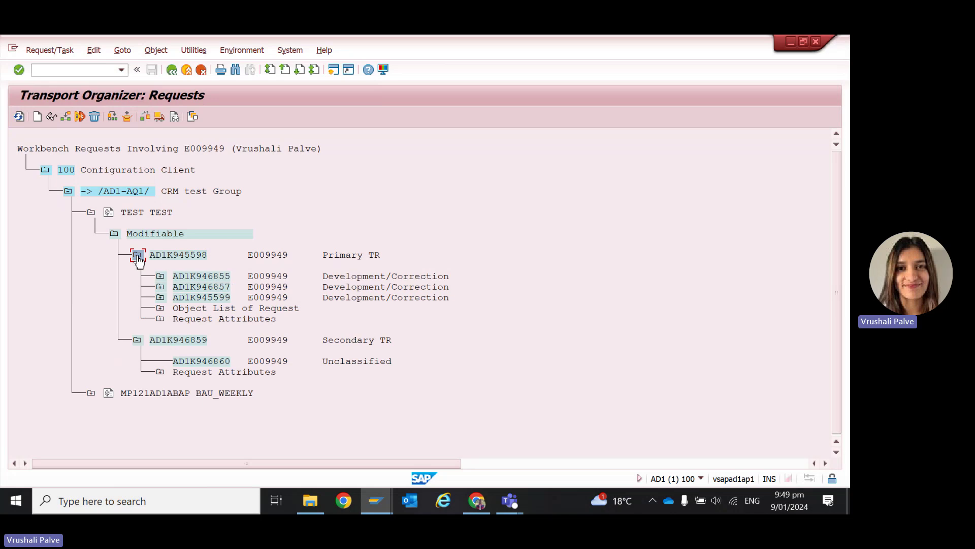
pyautogui.click(170, 256)
# In the ABAP Editor, change the program name to YTEST_VR3 and create it.
pyautogui.click(330, 256)
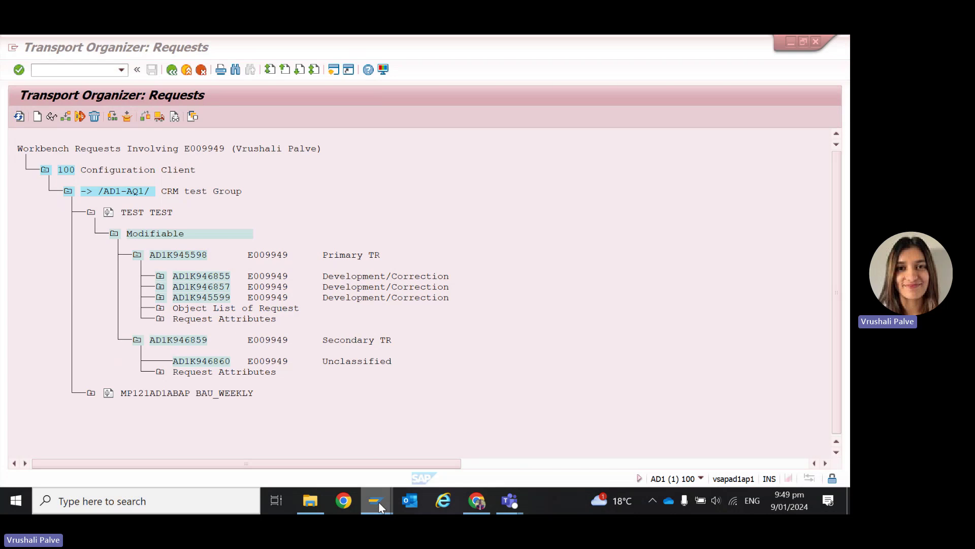
pyautogui.moveTo(375, 501)
pyautogui.click(597, 425)
pyautogui.click(194, 166)
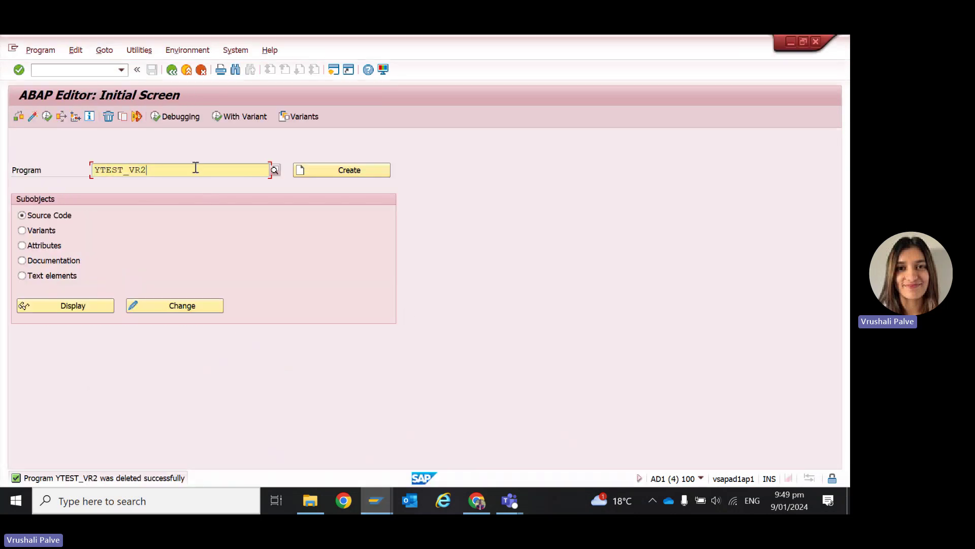
pyautogui.press('BackSpace')
pyautogui.write('3')
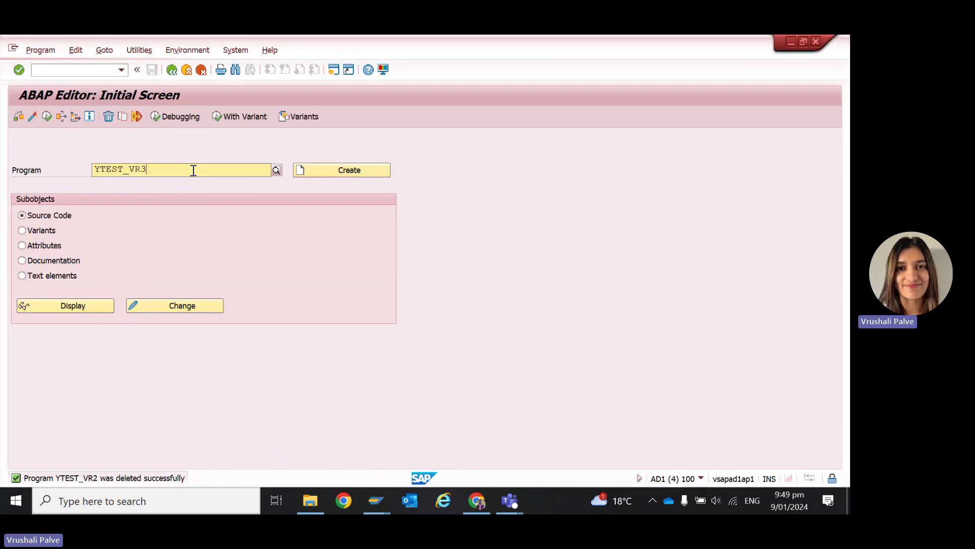
pyautogui.click(320, 169)
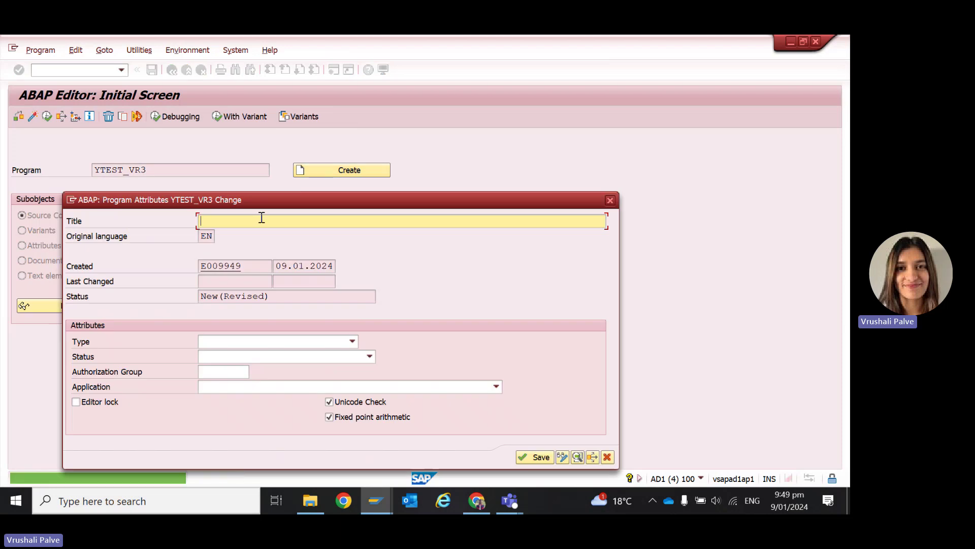
# Give it title 'Test' and type Executable program, and save it in request AD1K945598.
pyautogui.write('Tets')
pyautogui.press('BackSpace')
pyautogui.press('BackSpace')
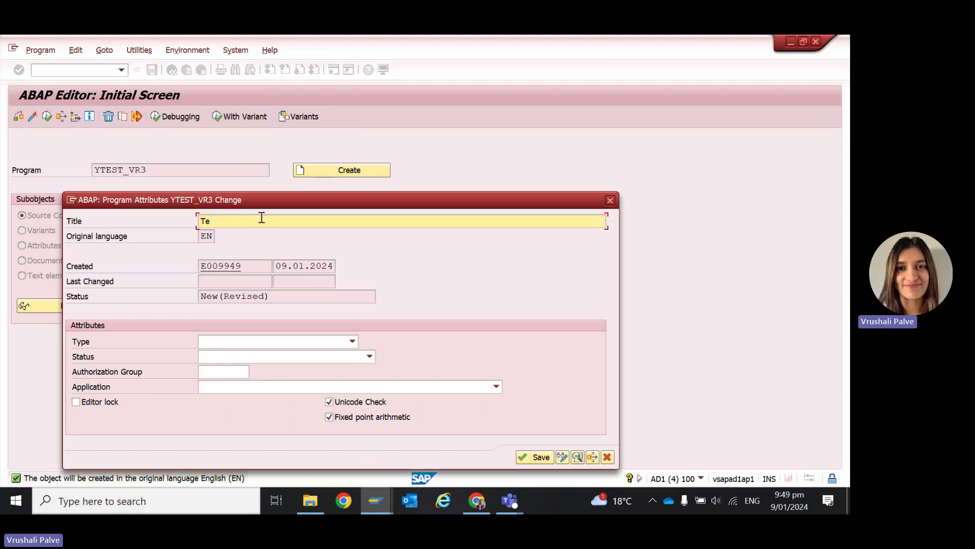
pyautogui.write('st')
pyautogui.click(263, 342)
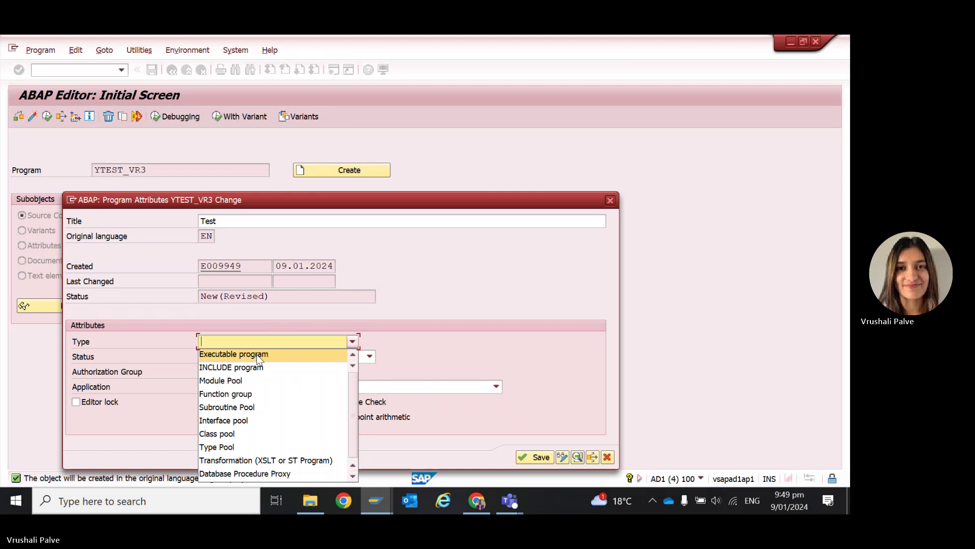
pyautogui.click(258, 355)
pyautogui.click(536, 476)
pyautogui.click(300, 352)
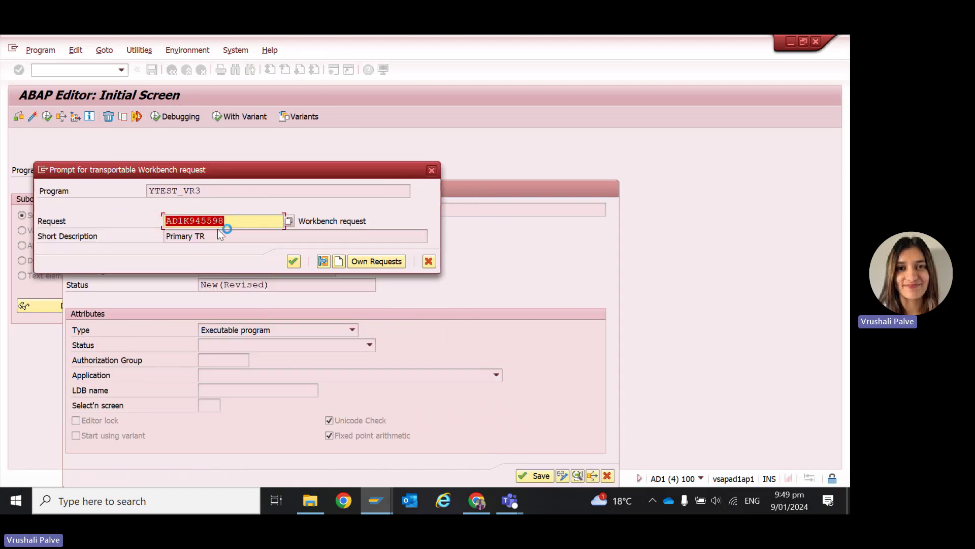
pyautogui.click(294, 261)
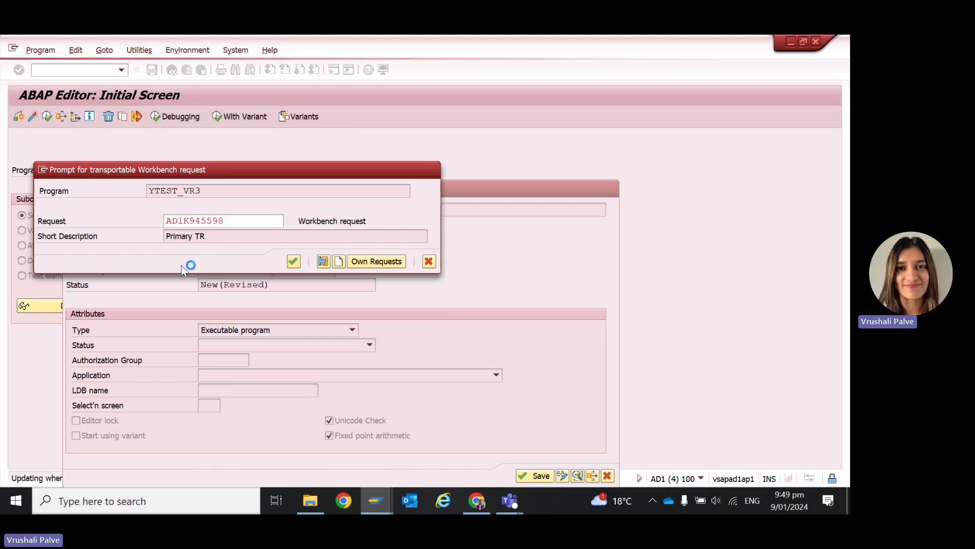
# Add the line Write:/ 'This is original TR'. and activate the program.
pyautogui.press('Return')
pyautogui.press('Return')
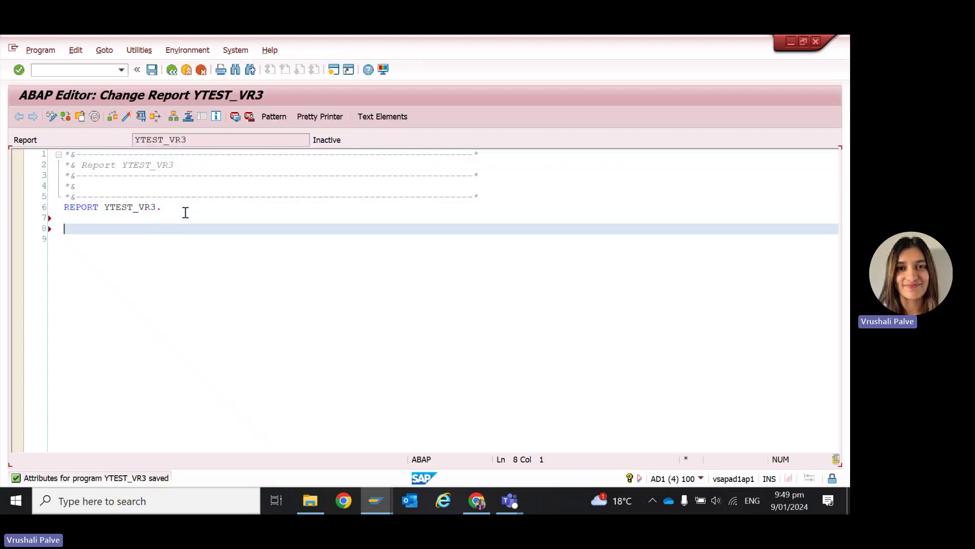
pyautogui.write("Write:/ 'This is original TR'.")
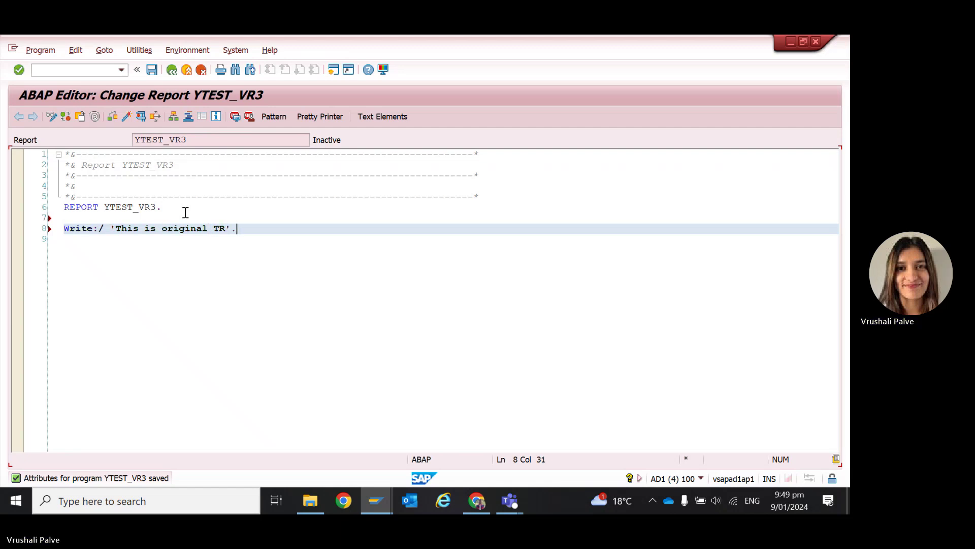
pyautogui.click(127, 117)
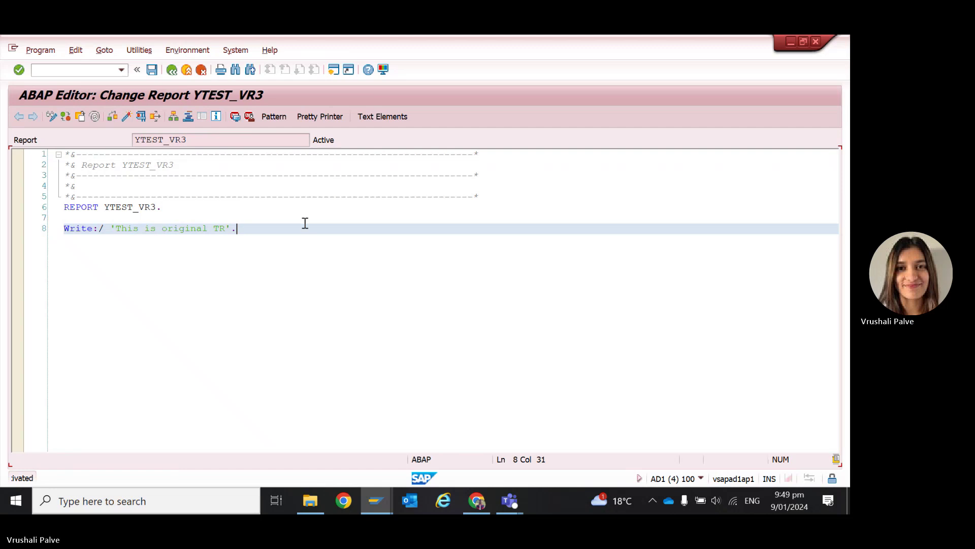
# Refresh the request list and expand task AD1K946855 to show YTEST_VR1 through YTEST_VR3.
pyautogui.moveTo(385, 502)
pyautogui.click(331, 450)
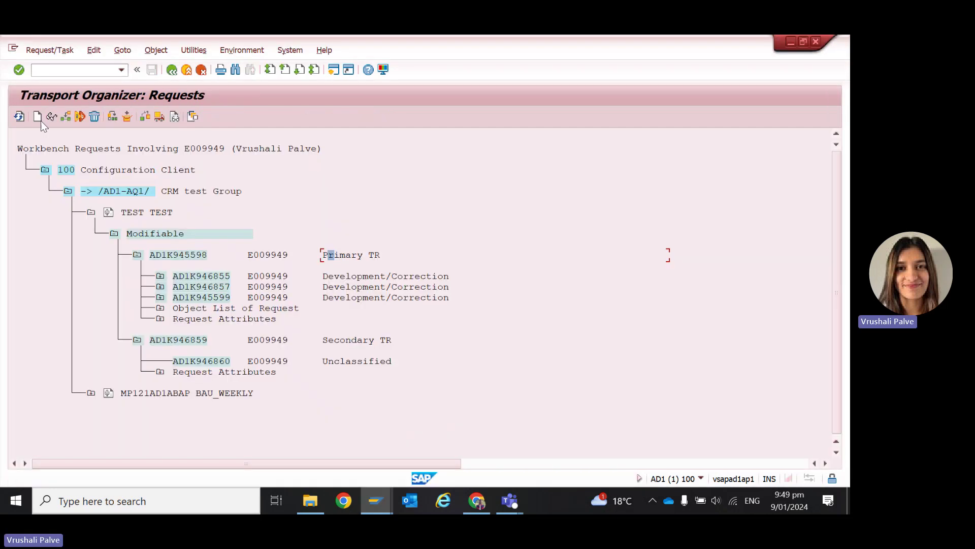
pyautogui.click(19, 116)
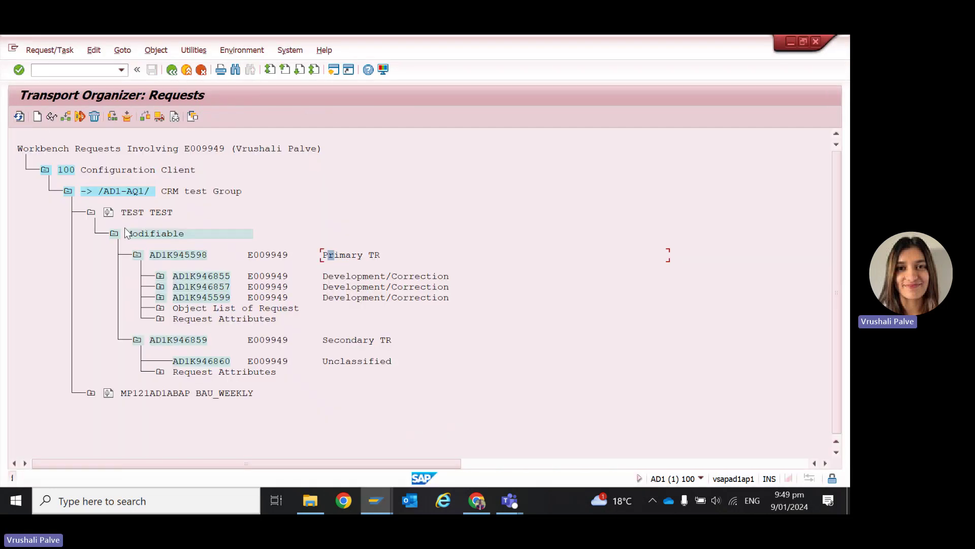
pyautogui.click(160, 276)
pyautogui.click(183, 308)
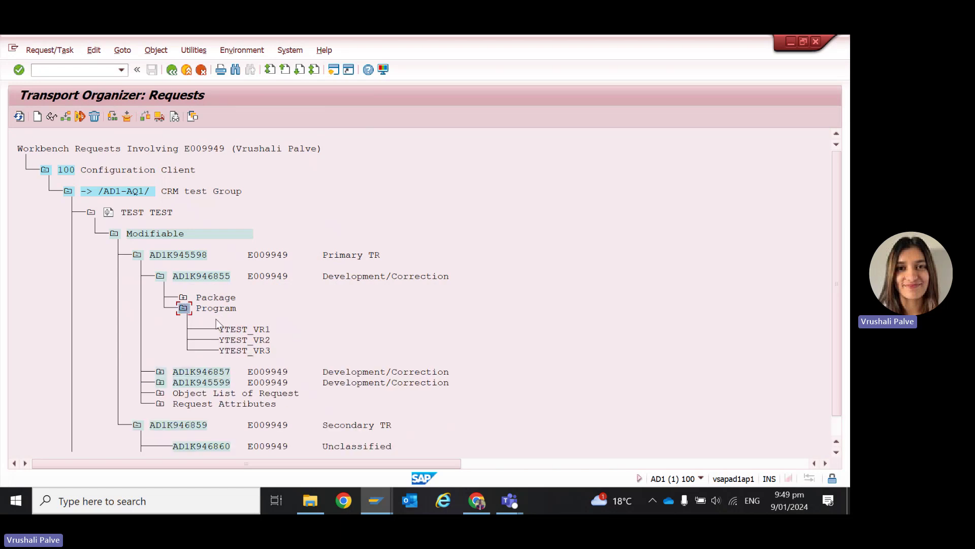
# Open YTEST_VR3 and check its object directory lock overview, then return to the tree.
pyautogui.doubleClick(243, 351)
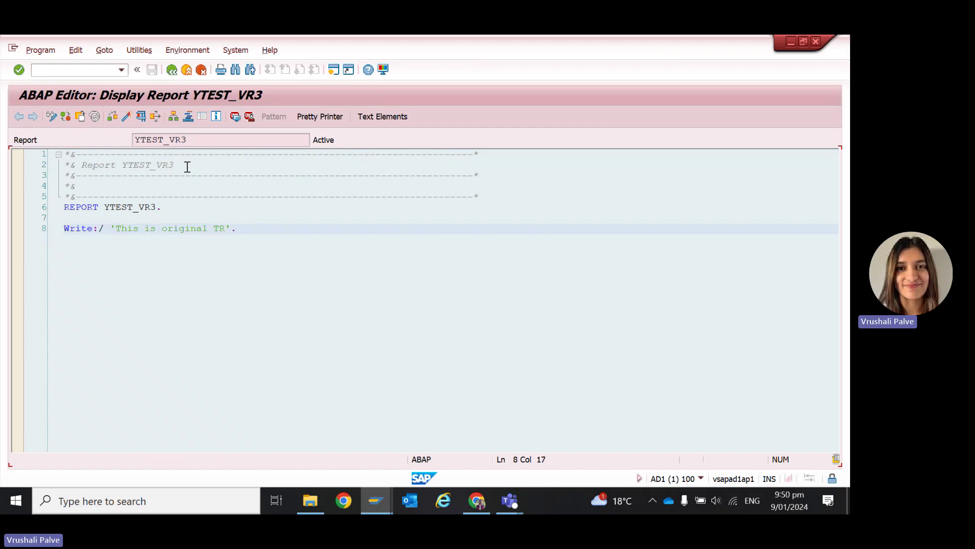
pyautogui.click(104, 50)
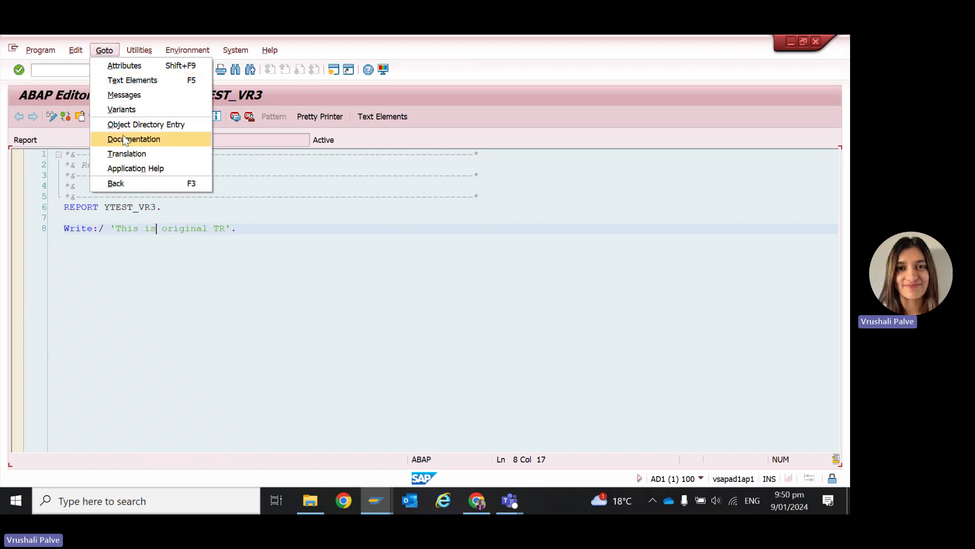
pyautogui.click(121, 126)
pyautogui.click(414, 351)
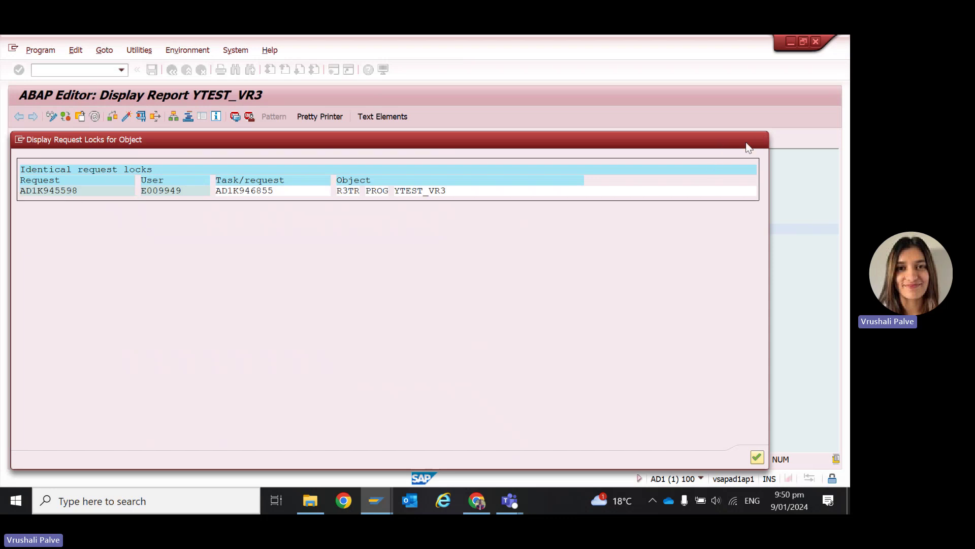
pyautogui.click(760, 139)
pyautogui.click(459, 174)
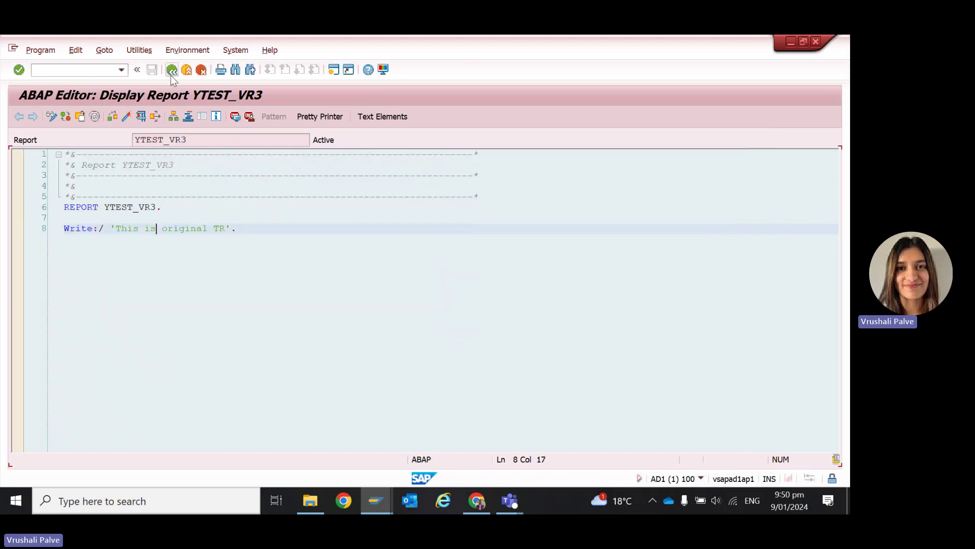
pyautogui.click(170, 74)
# Select and copy the task number AD1K946855 from the request tree.
pyautogui.click(245, 350)
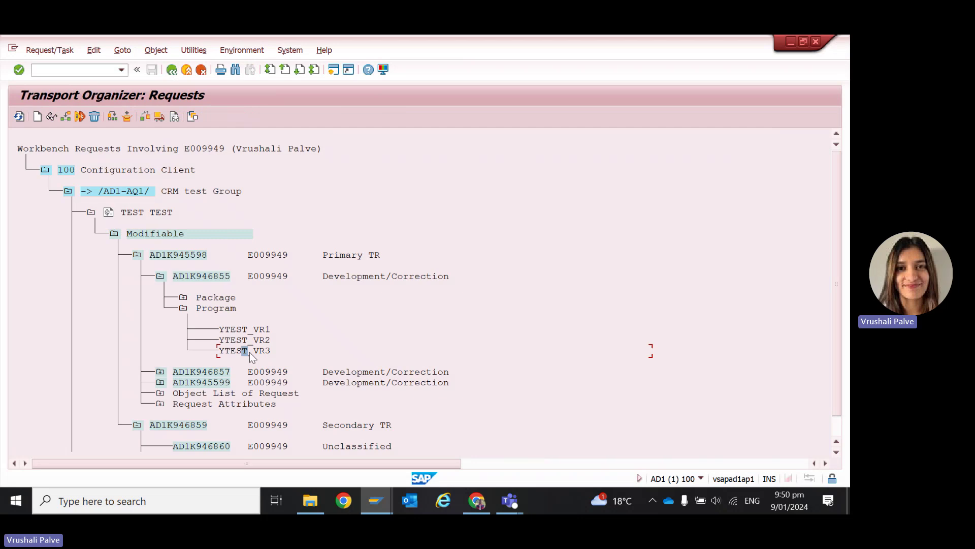
pyautogui.click(262, 351)
pyautogui.click(228, 351)
pyautogui.click(201, 278)
pyautogui.click(227, 352)
pyautogui.click(195, 276)
pyautogui.moveTo(173, 277); pyautogui.dragTo(235, 280)
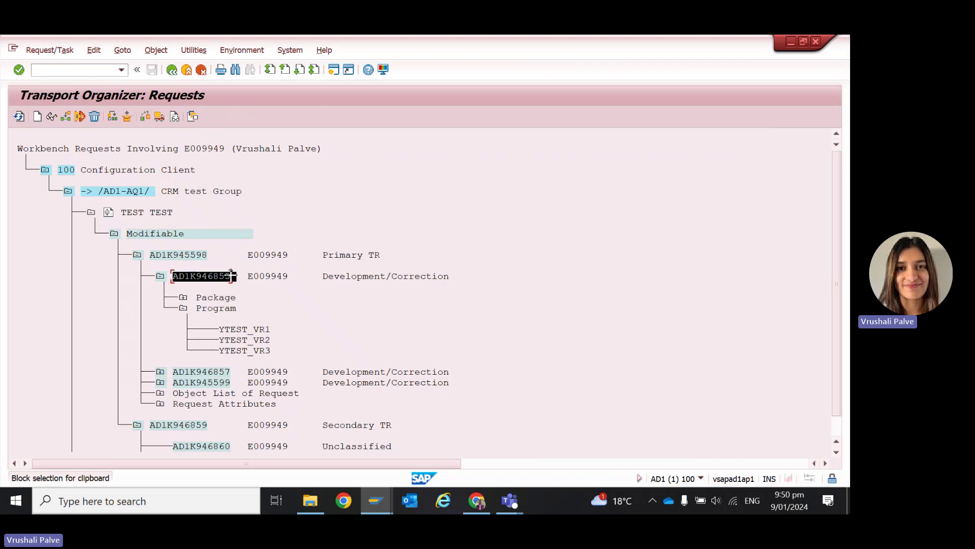
pyautogui.hotkey('ctrl', 'c')
# Paste AD1K946855 into the Unlock Objects tool and unlock the task, confirming the message.
pyautogui.moveTo(385, 497)
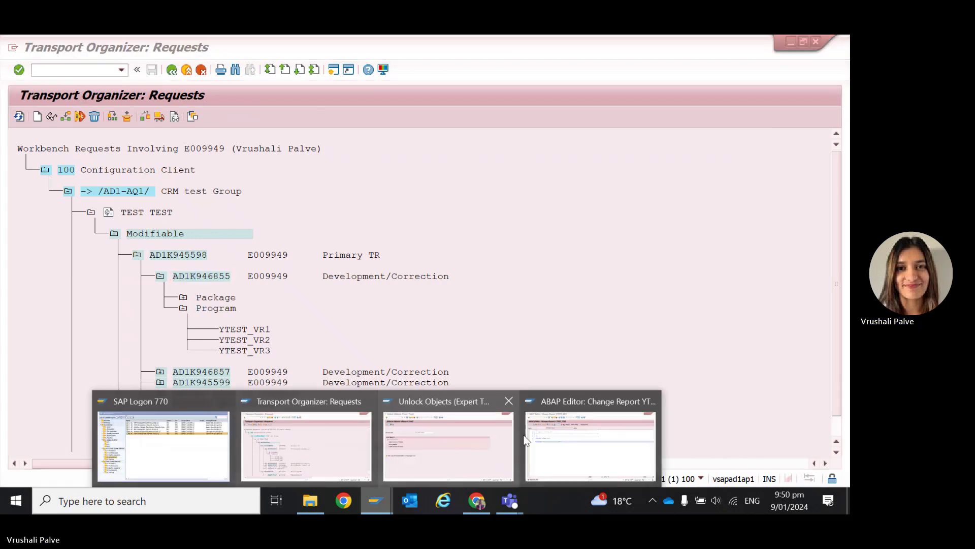
pyautogui.click(452, 440)
pyautogui.doubleClick(220, 170)
pyautogui.hotkey('ctrl', 'v')
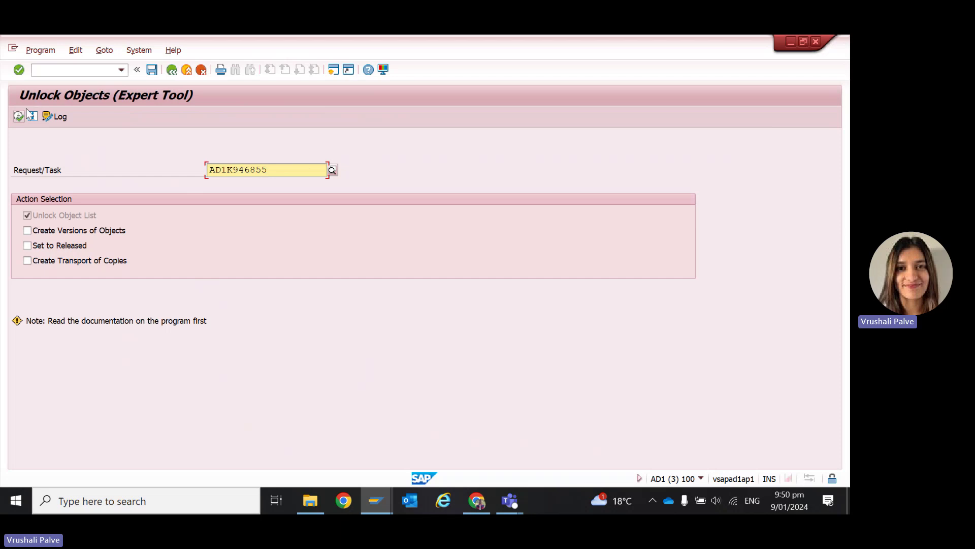
pyautogui.click(20, 116)
pyautogui.click(245, 352)
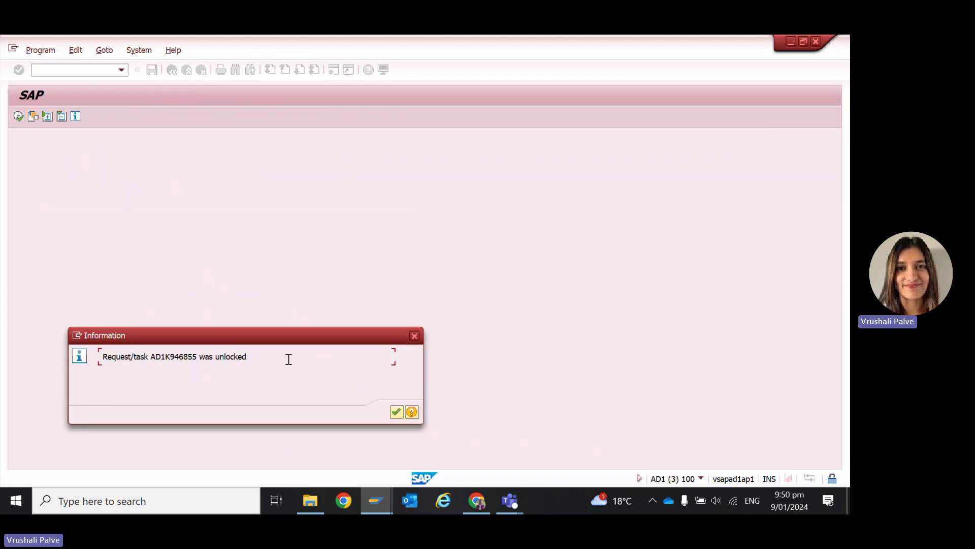
pyautogui.click(396, 412)
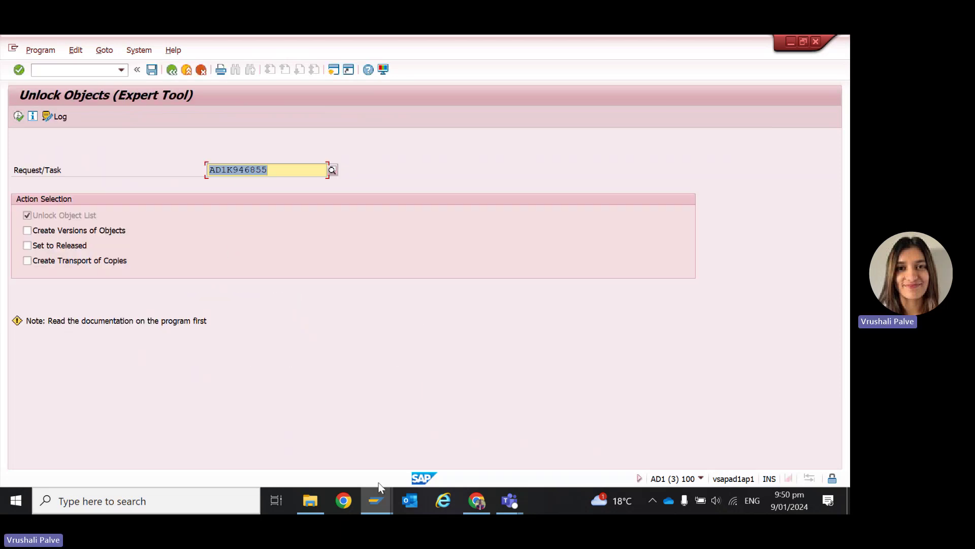
pyautogui.click(18, 117)
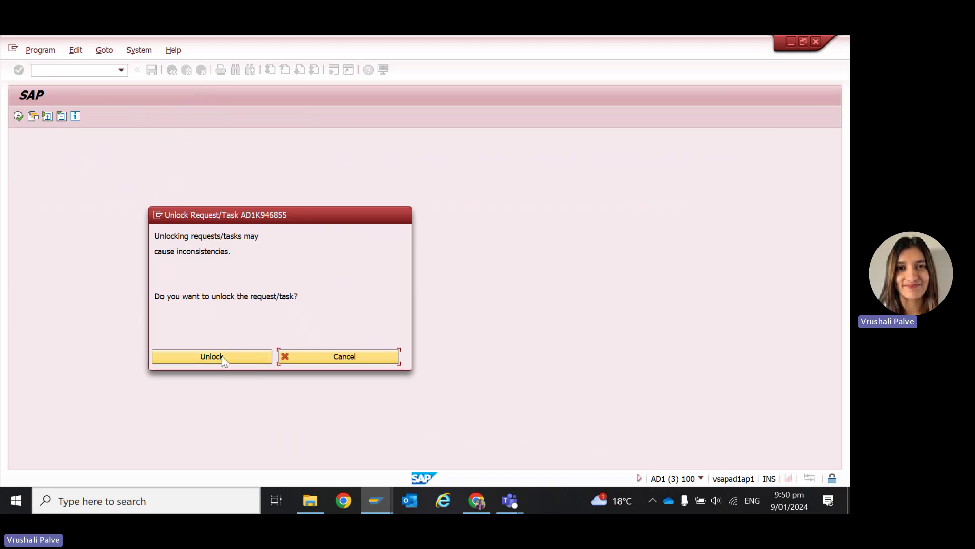
pyautogui.click(222, 356)
pyautogui.click(396, 411)
pyautogui.moveTo(380, 495)
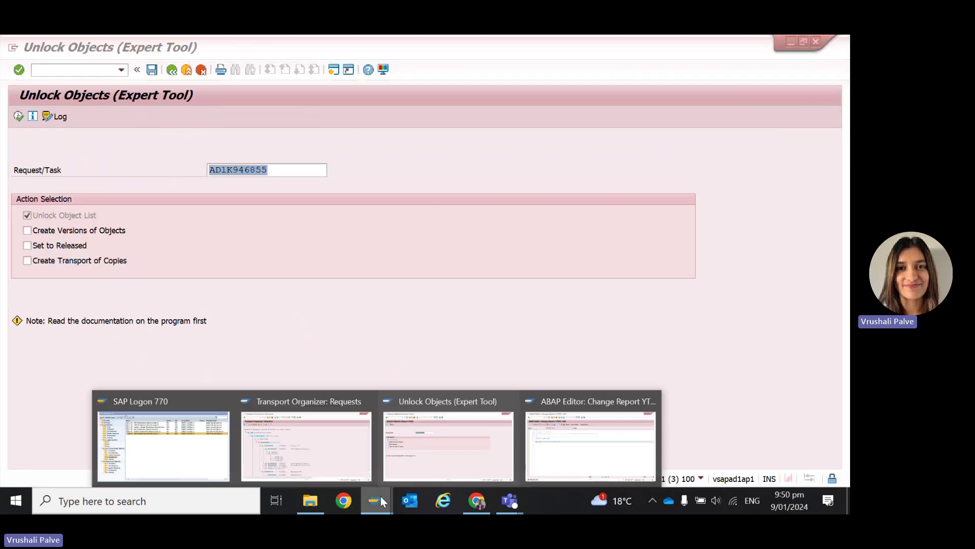
pyautogui.click(341, 448)
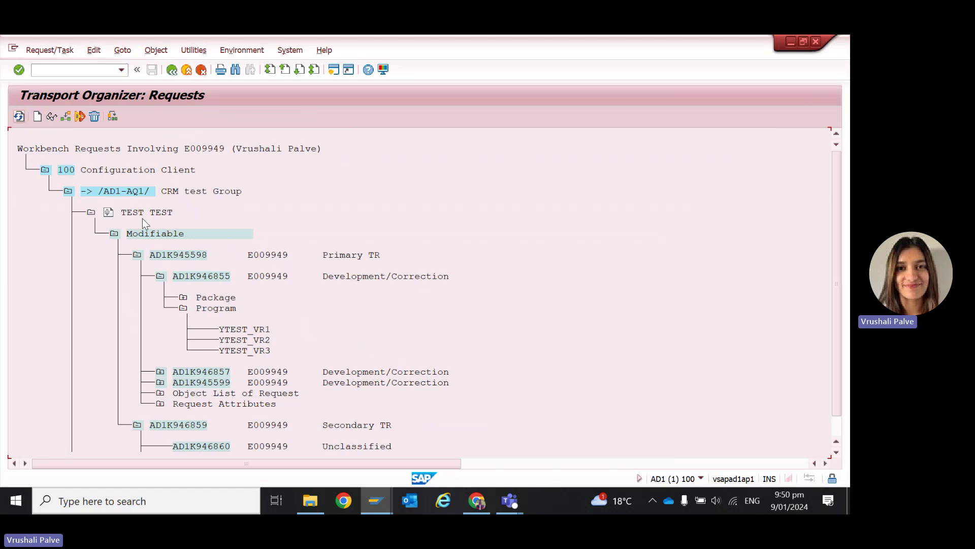
# Open YTEST_VR3 in change mode, comment out line 8 and add Write:/ 'Secondary TR'. above it.
pyautogui.moveTo(376, 501)
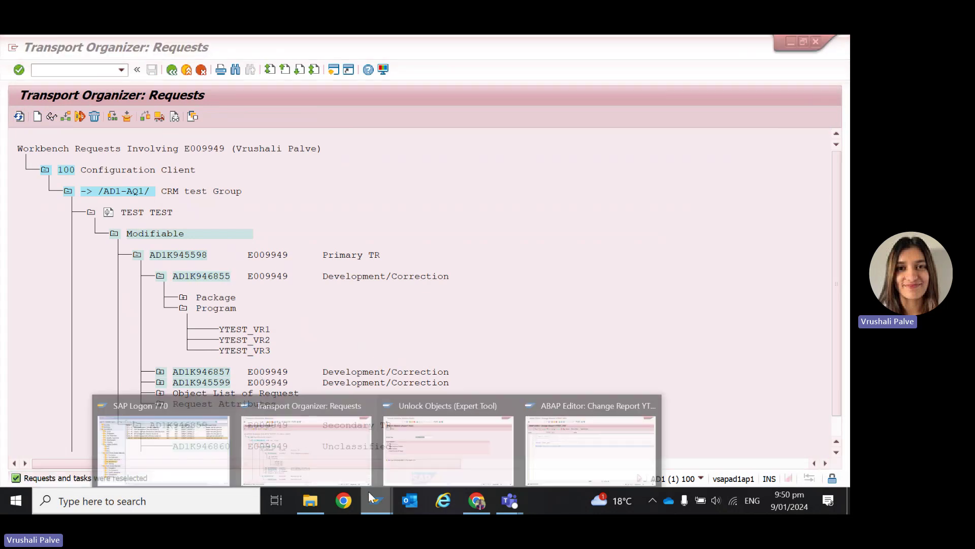
pyautogui.click(540, 438)
pyautogui.click(172, 70)
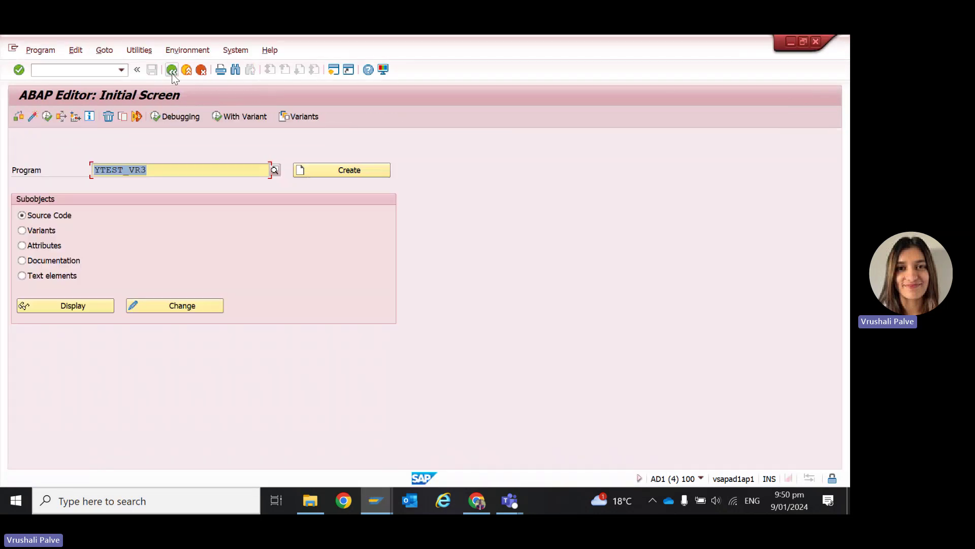
pyautogui.click(66, 309)
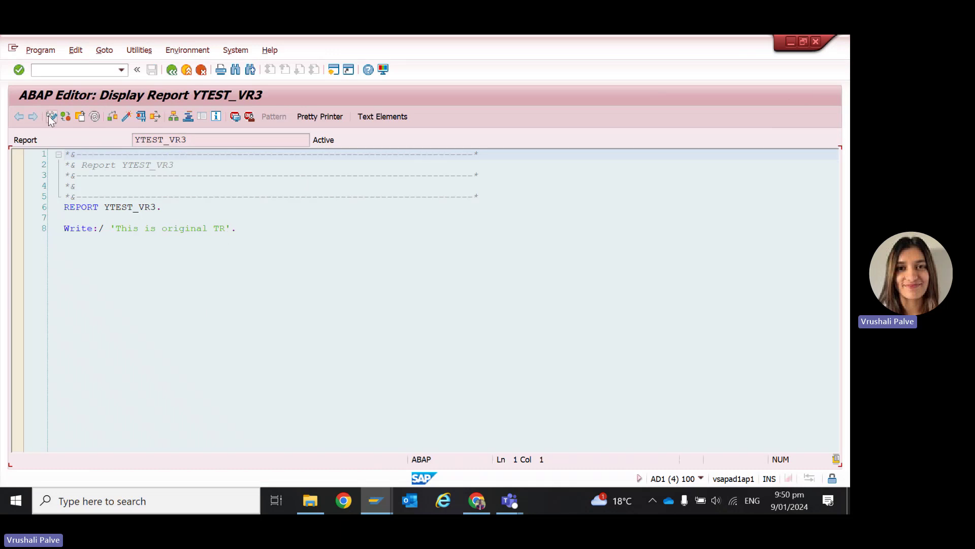
pyautogui.click(51, 116)
pyautogui.click(256, 224)
pyautogui.press('ctrl+less')
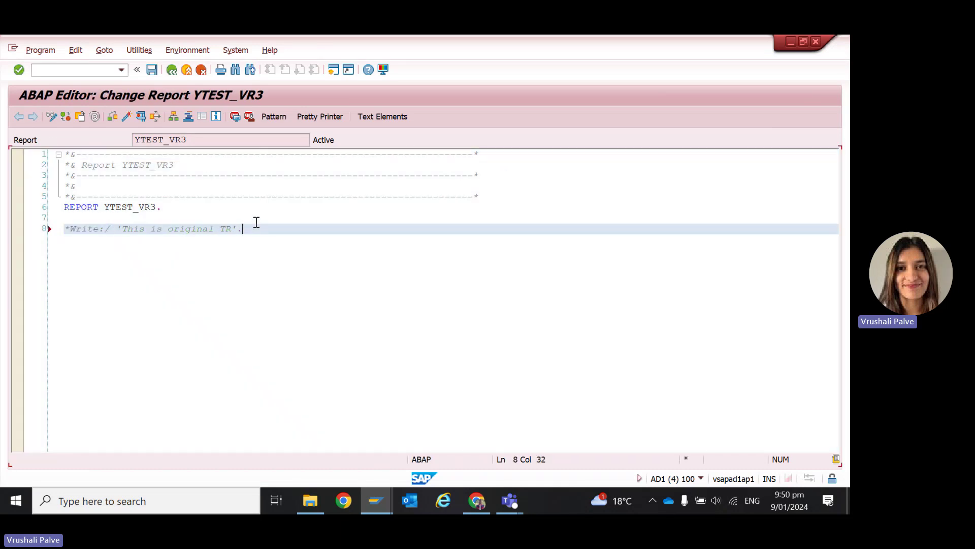
pyautogui.press('Return')
pyautogui.press('Return')
pyautogui.press('Up')
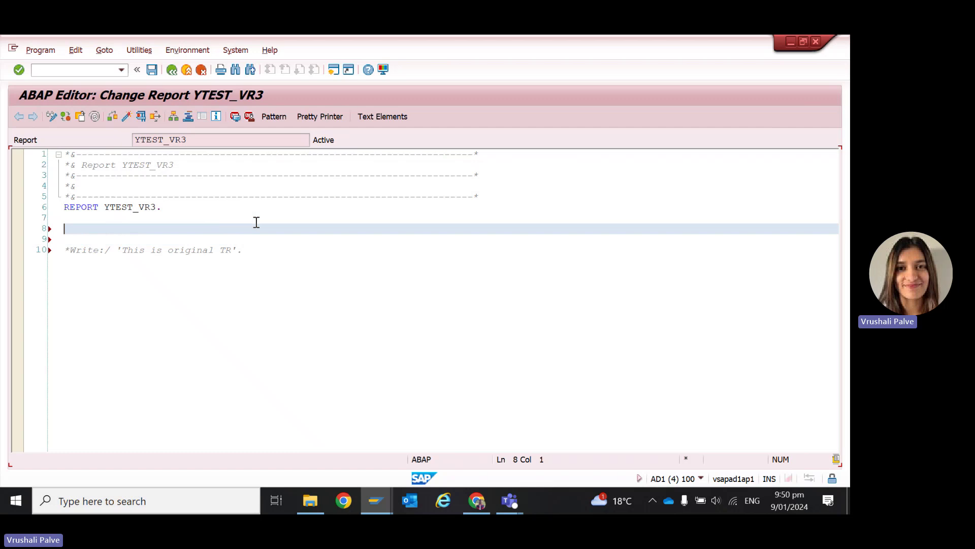
pyautogui.write("Write:/ 'Secondary TR")
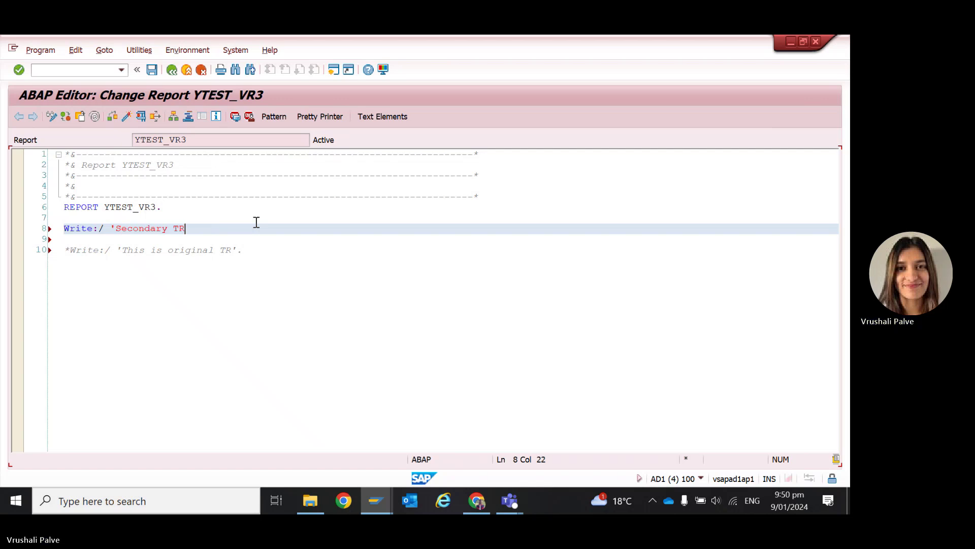
pyautogui.write("'.")
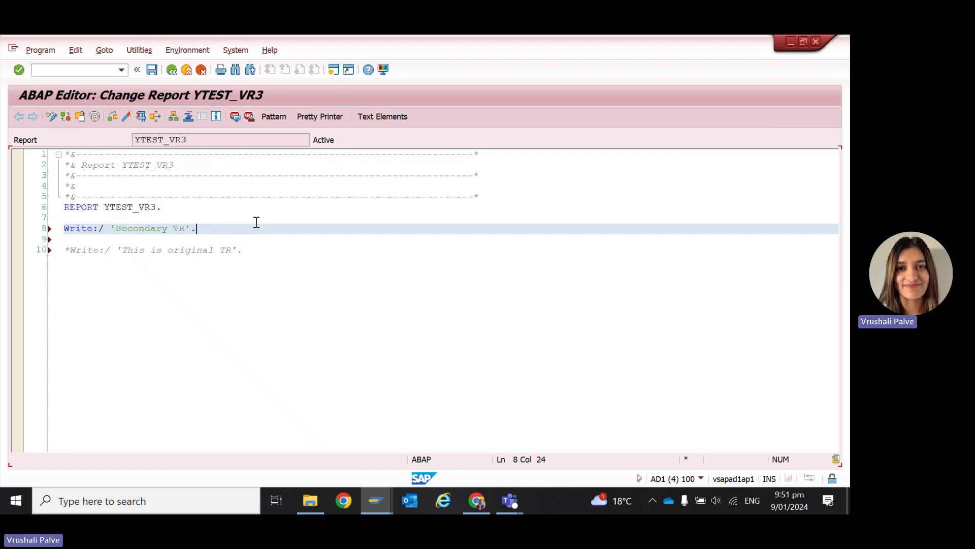
# Record the YTEST_VR3 change in secondary request AD1K946859 and activate the report.
pyautogui.hotkey('ctrl', 's')
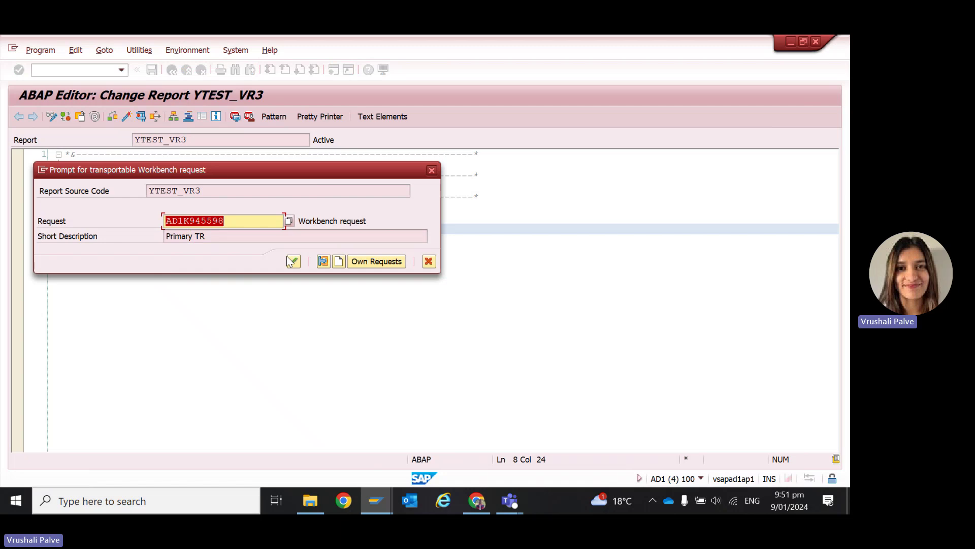
pyautogui.moveTo(246, 174); pyautogui.dragTo(575, 170)
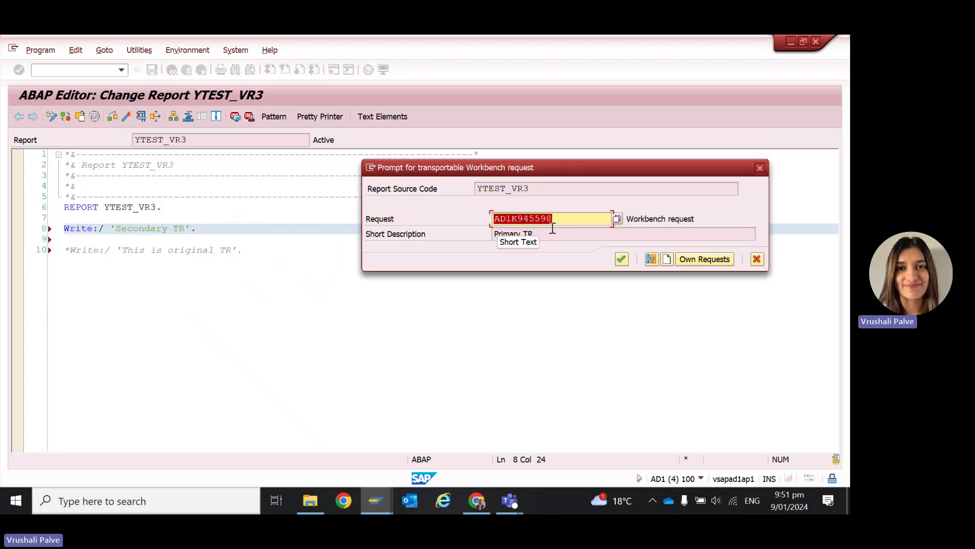
pyautogui.click(712, 260)
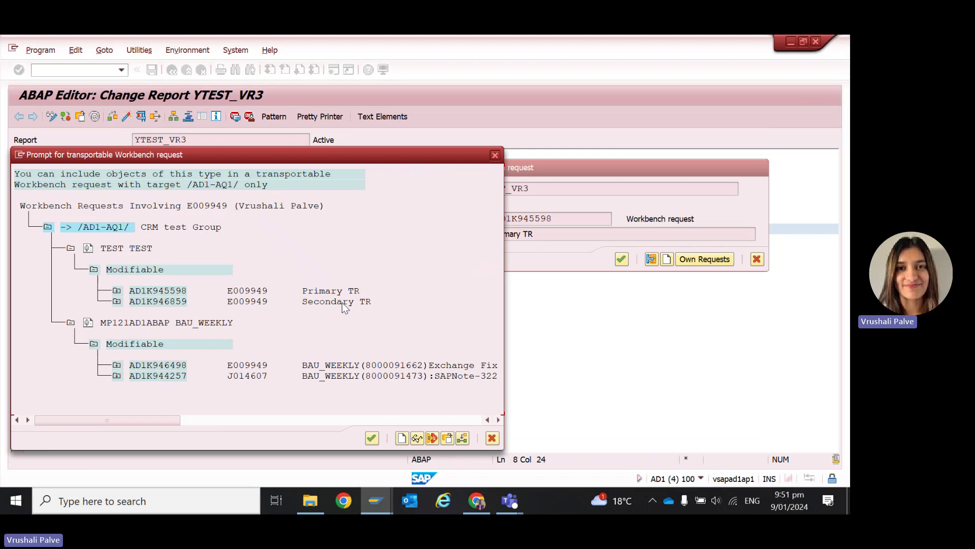
pyautogui.click(117, 301)
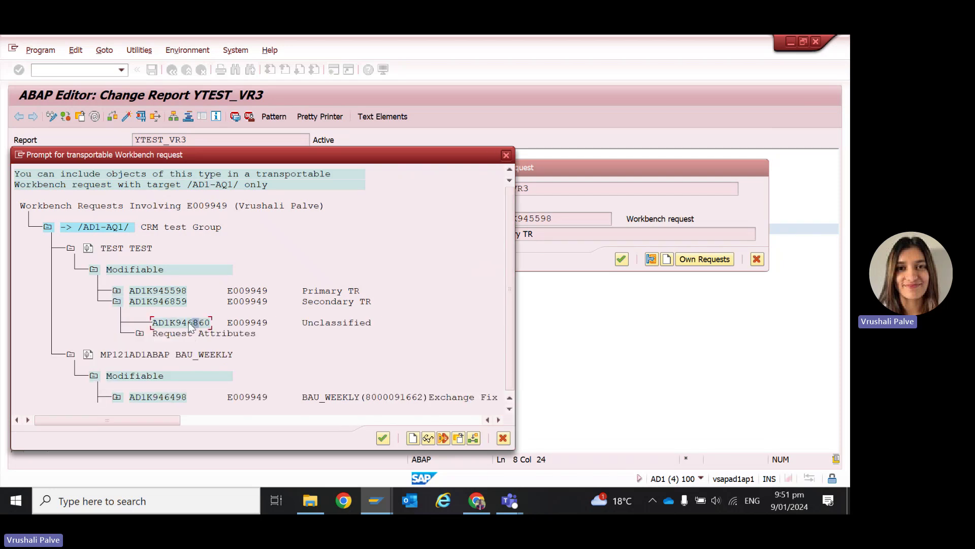
pyautogui.doubleClick(219, 326)
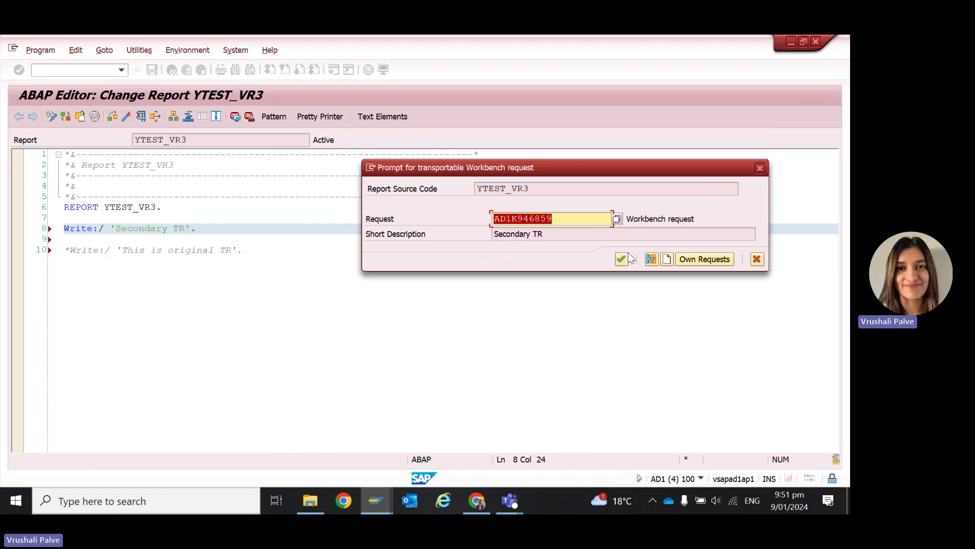
pyautogui.press('Return')
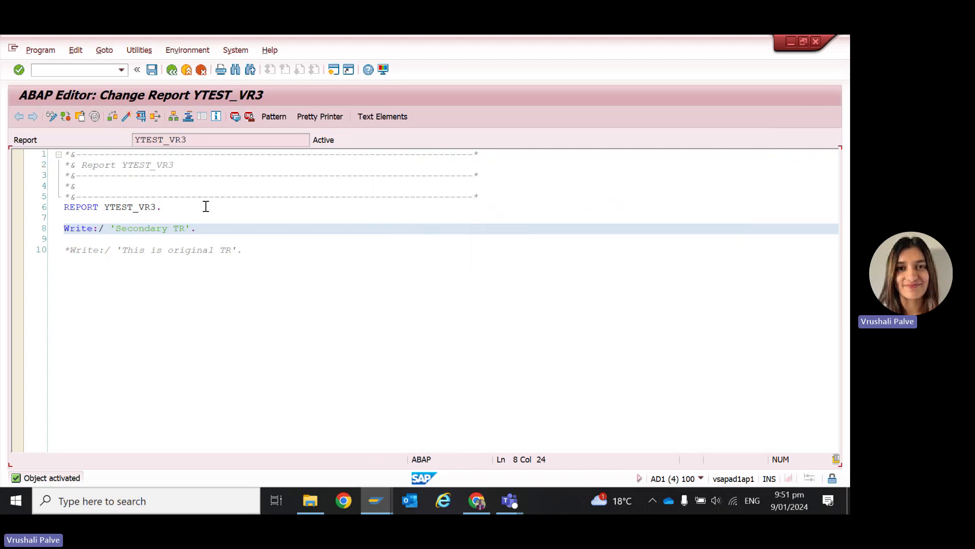
pyautogui.click(127, 117)
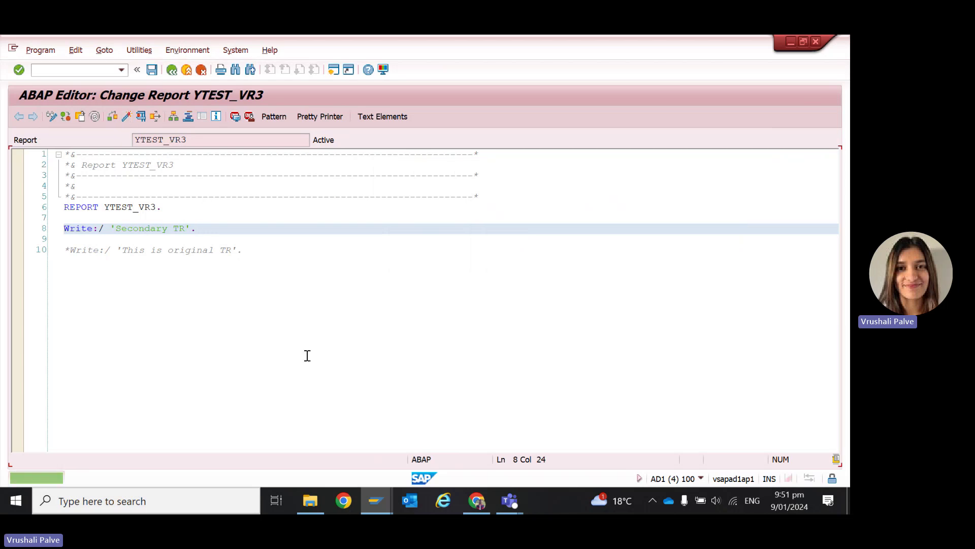
# Close the editor and expand Report Source Code under secondary task AD1K946860.
pyautogui.click(606, 249)
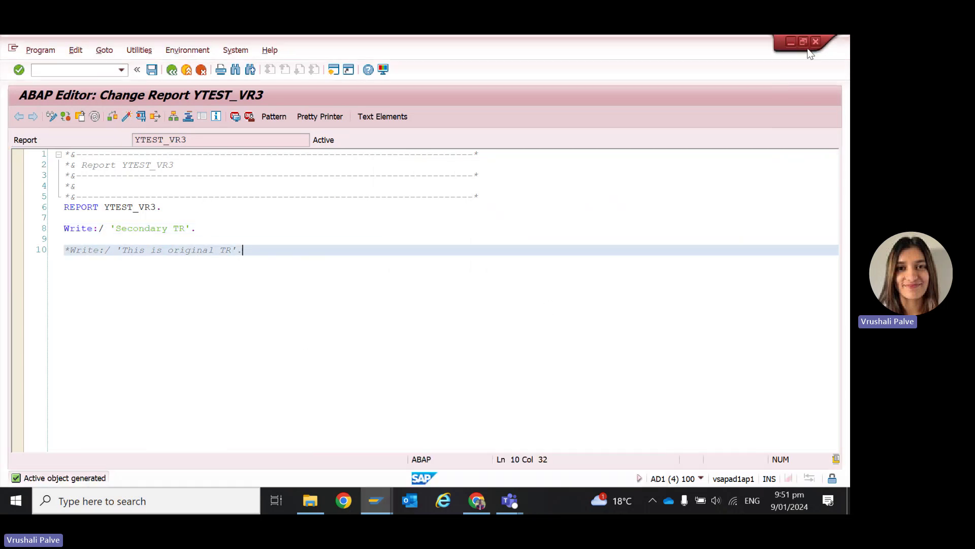
pyautogui.click(815, 41)
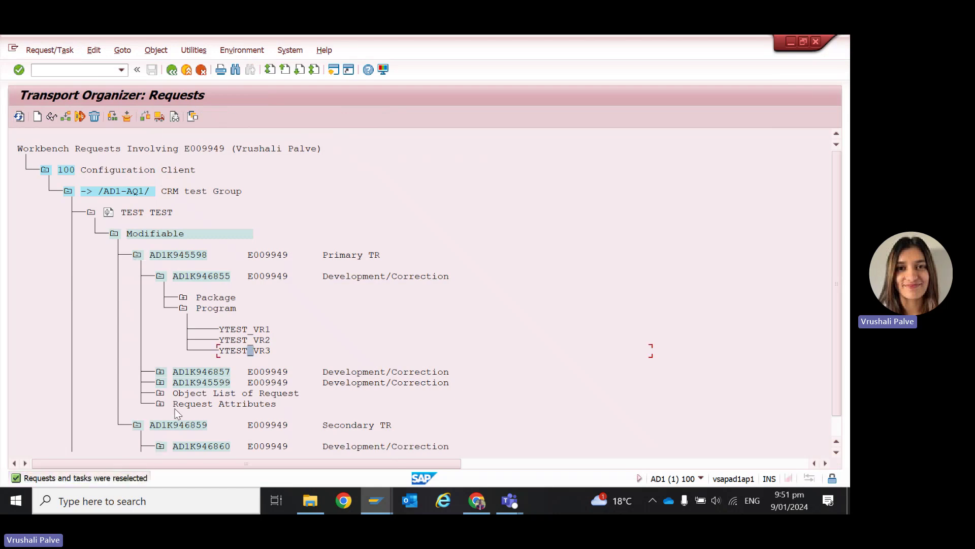
pyautogui.scroll(-1, 233, 382)
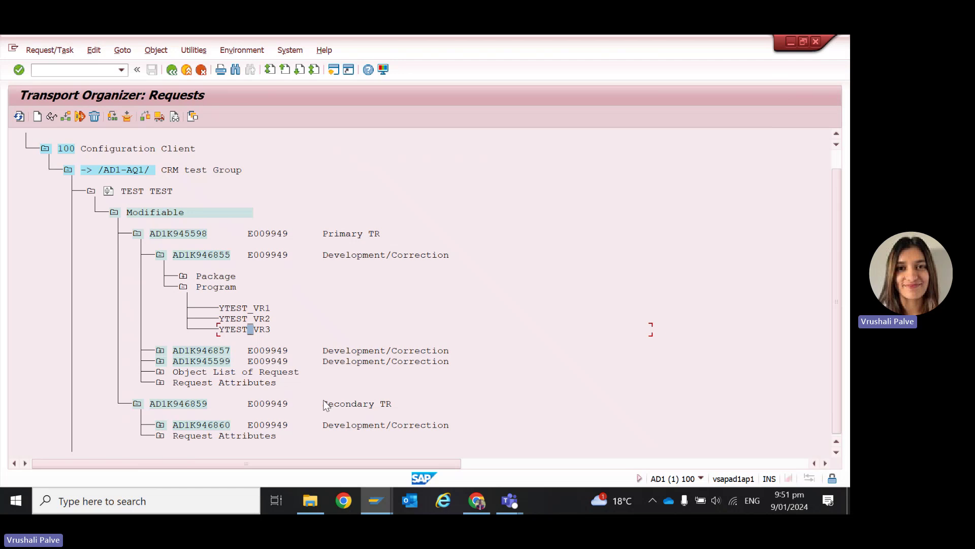
pyautogui.click(161, 425)
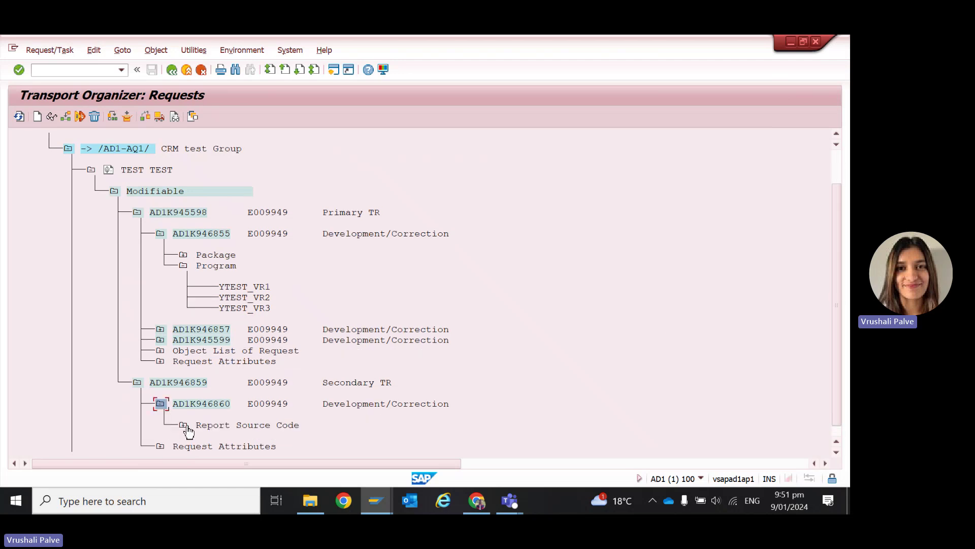
pyautogui.click(184, 426)
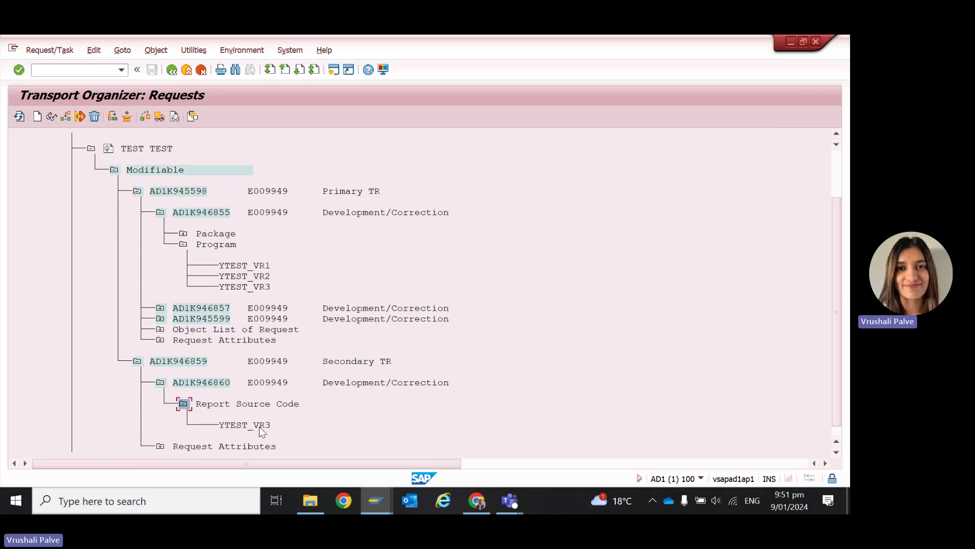
# View the secondary task's YTEST_VR3 source showing the 'Secondary TR' line.
pyautogui.click(182, 193)
pyautogui.click(234, 288)
pyautogui.click(268, 287)
pyautogui.doubleClick(254, 426)
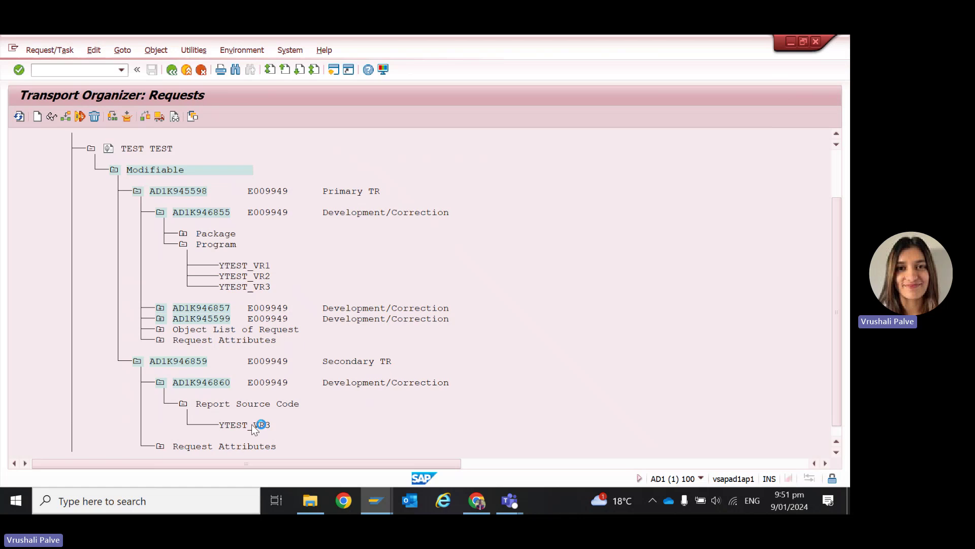
pyautogui.moveTo(203, 226); pyautogui.dragTo(56, 228)
pyautogui.click(247, 227)
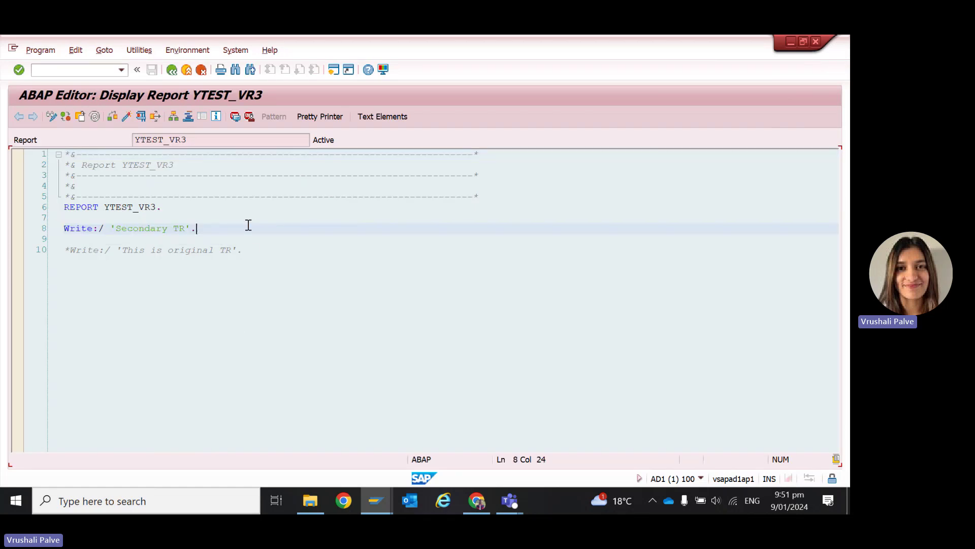
pyautogui.press('F3')
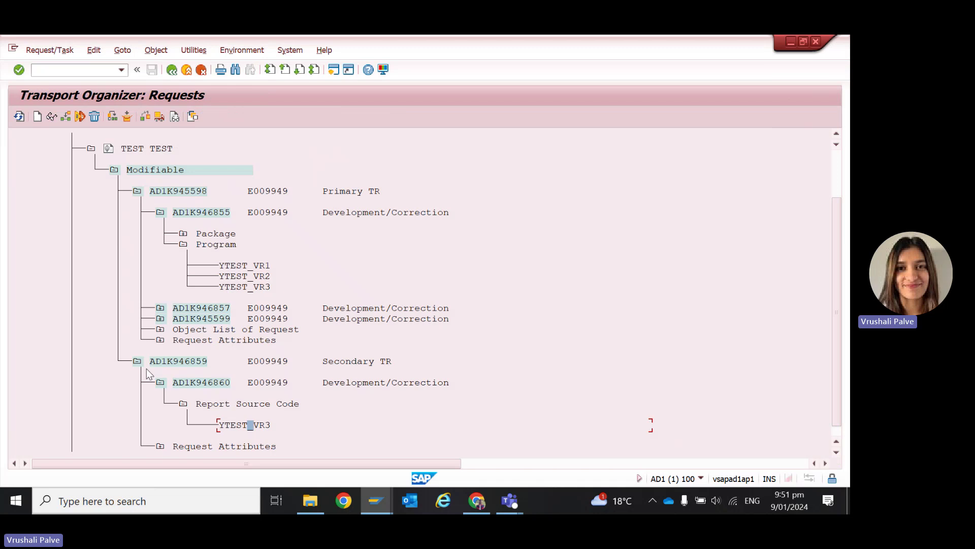
# View YTEST_VR3's source under primary task AD1K945598 for comparison.
pyautogui.click(353, 361)
pyautogui.click(182, 192)
pyautogui.click(257, 288)
pyautogui.doubleClick(237, 287)
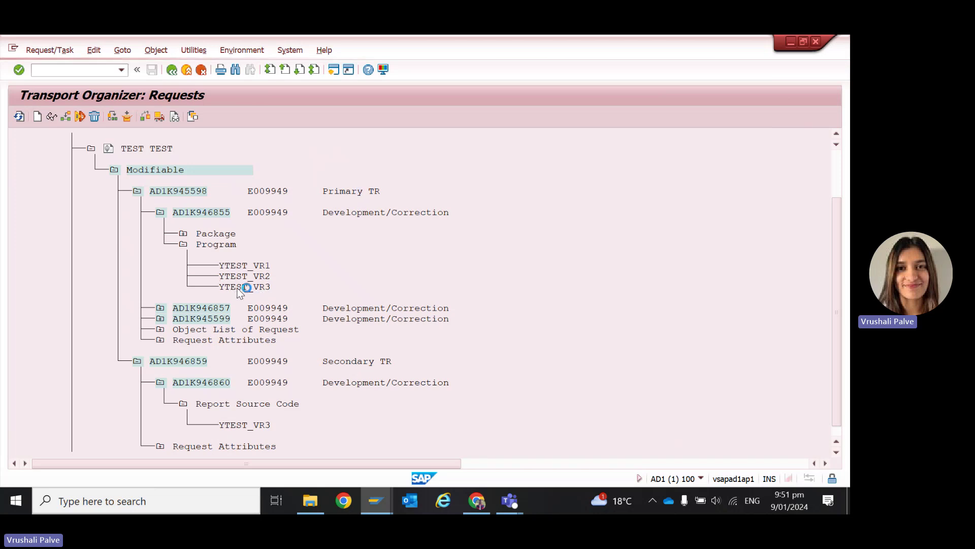
pyautogui.click(213, 228)
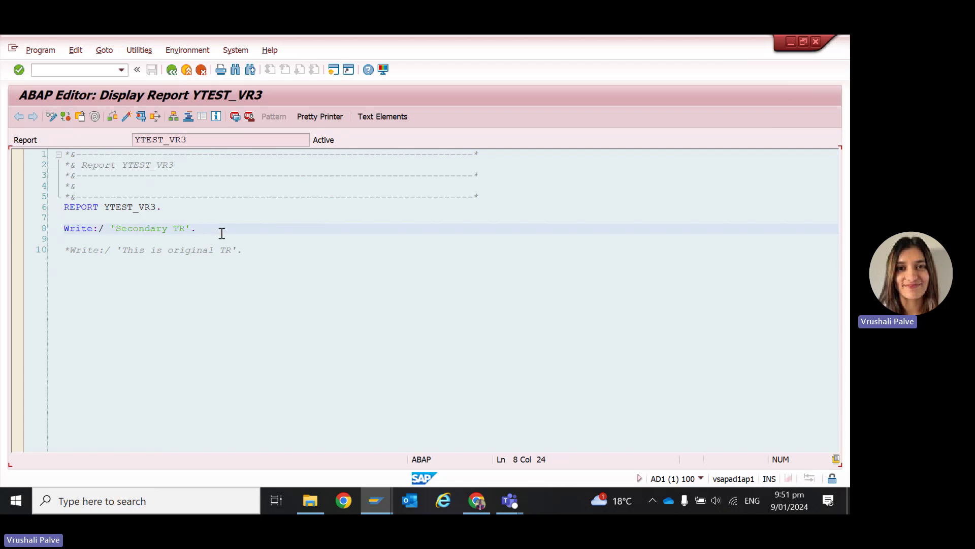
pyautogui.press('F3')
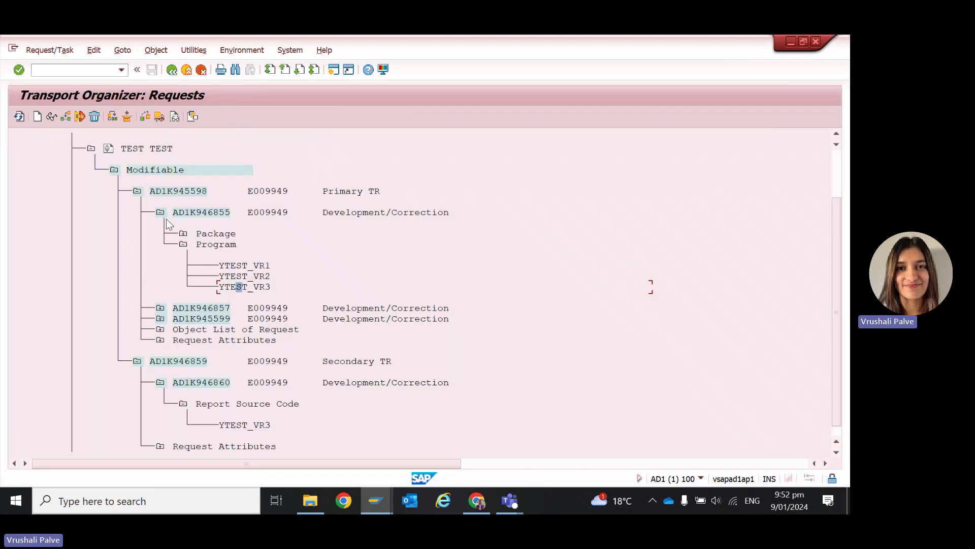
pyautogui.doubleClick(228, 288)
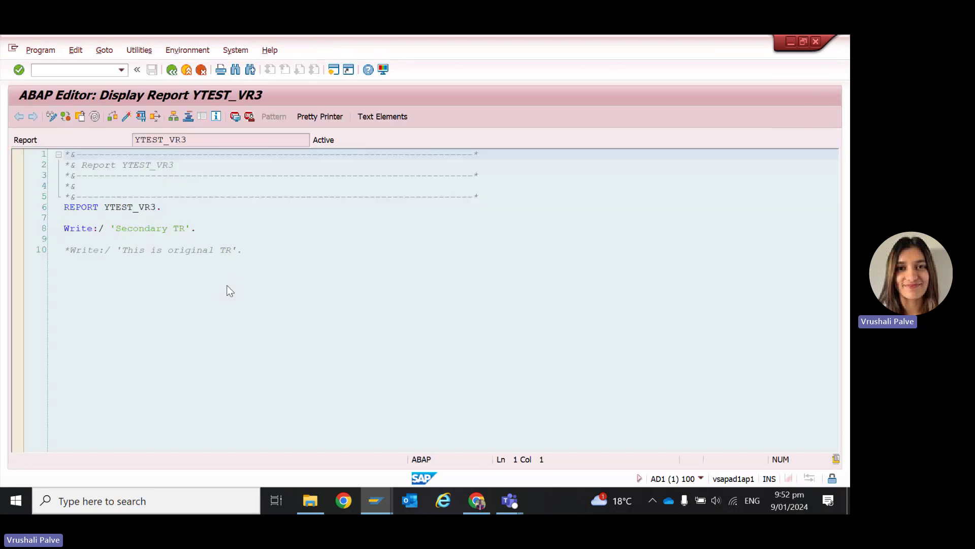
pyautogui.press('F3')
# Collapse and re-expand secondary request AD1K946859.
pyautogui.click(204, 360)
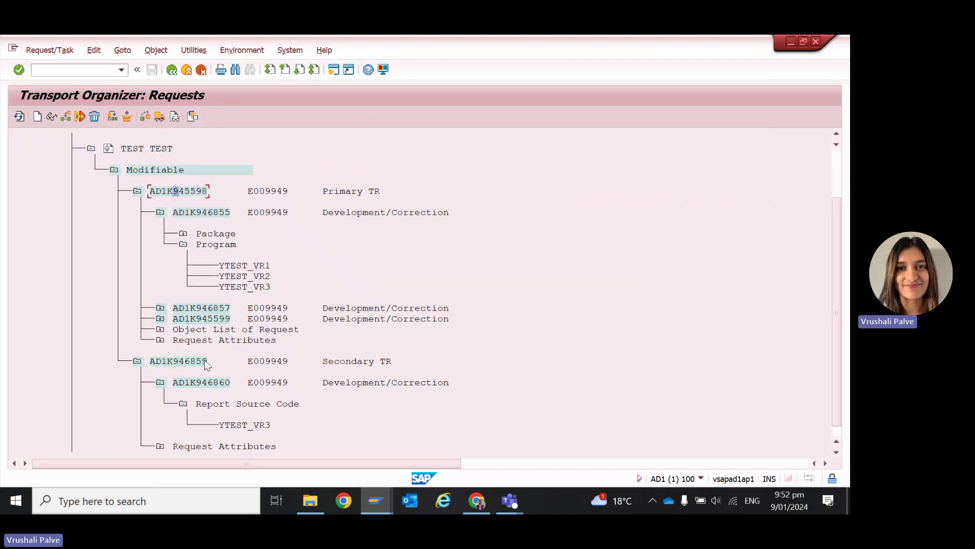
pyautogui.click(138, 362)
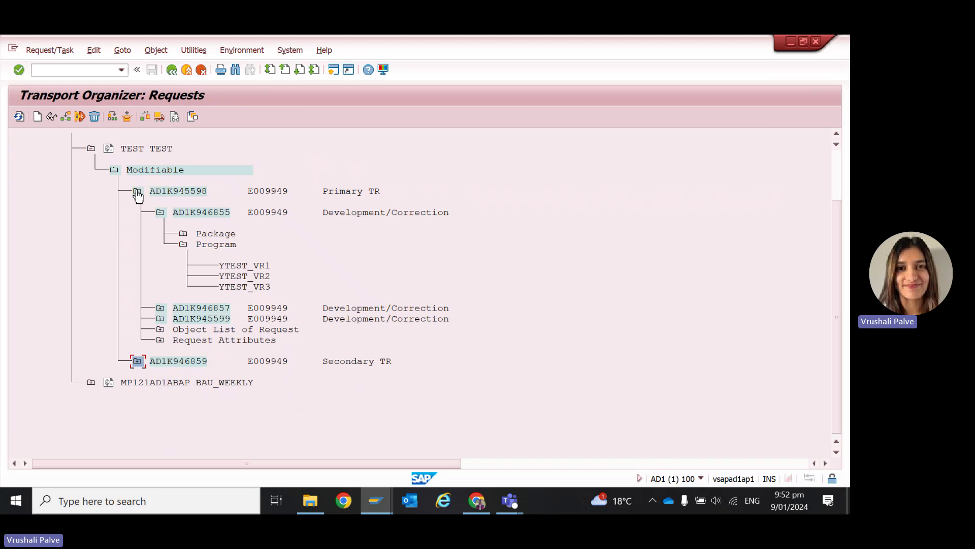
pyautogui.click(137, 361)
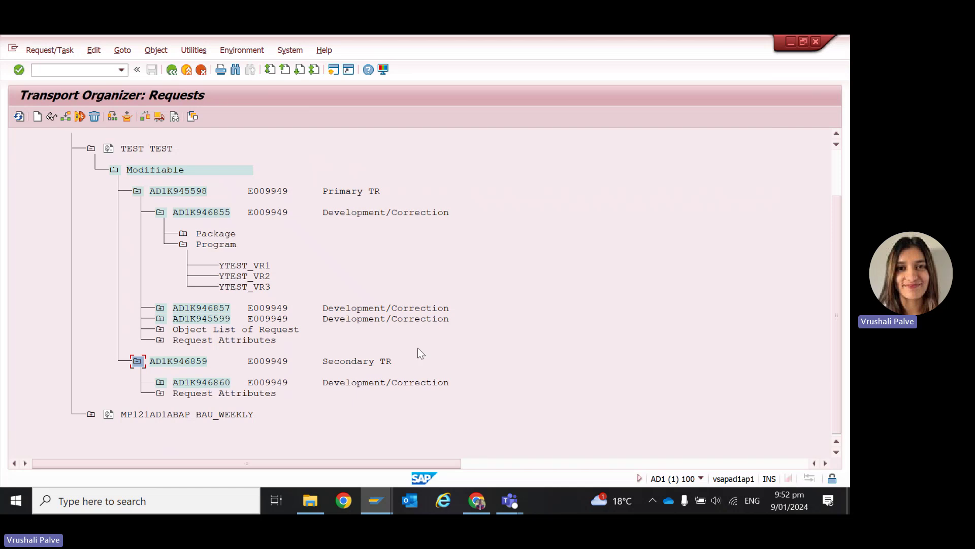
pyautogui.click(355, 364)
# Select and copy the primary request number AD1K945598.
pyautogui.click(204, 192)
pyautogui.moveTo(149, 187); pyautogui.dragTo(202, 195)
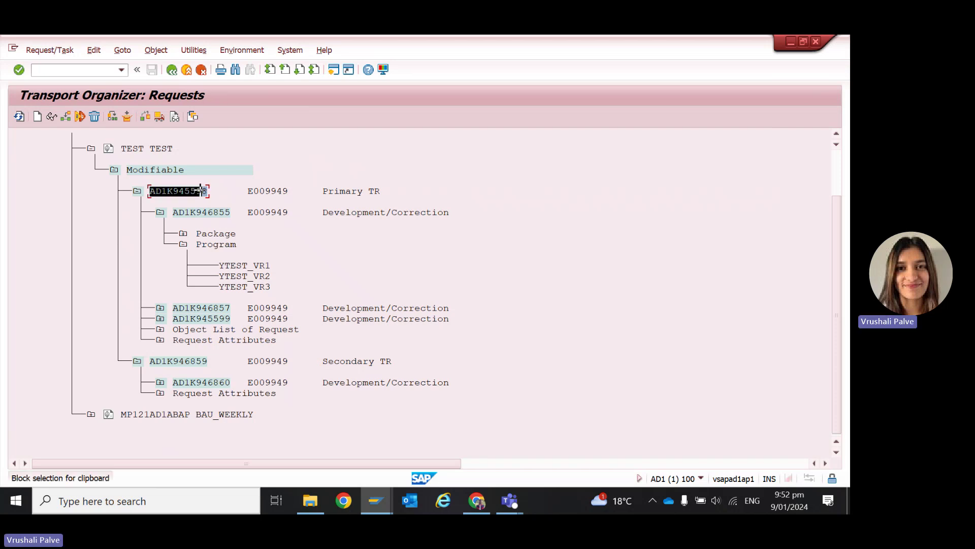
pyautogui.rightClick(199, 198)
pyautogui.press('Escape')
pyautogui.click(153, 191)
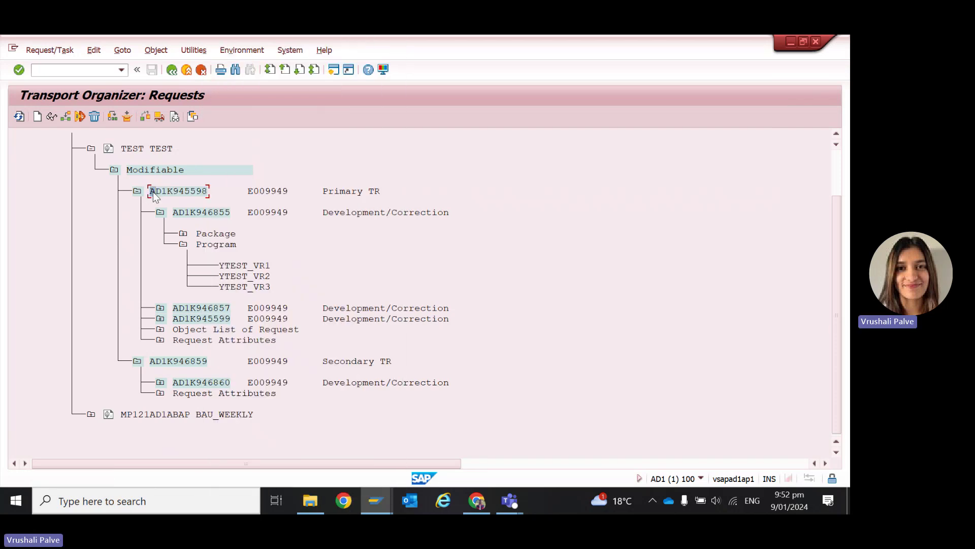
pyautogui.moveTo(152, 191); pyautogui.dragTo(203, 198)
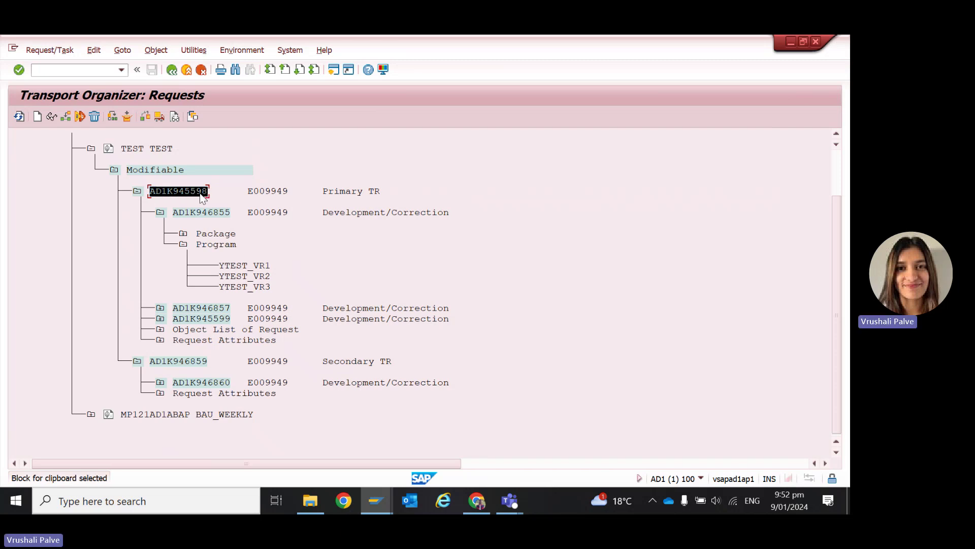
pyautogui.hotkey('ctrl', 'c')
pyautogui.click(199, 361)
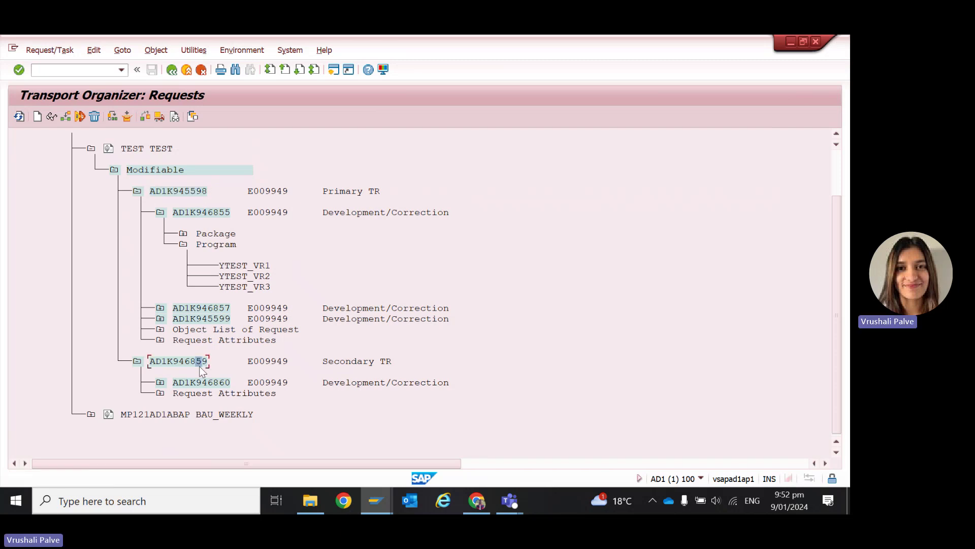
# Start Merge Requests from AD1K946859 and paste AD1K945598 as the first request.
pyautogui.rightClick(181, 363)
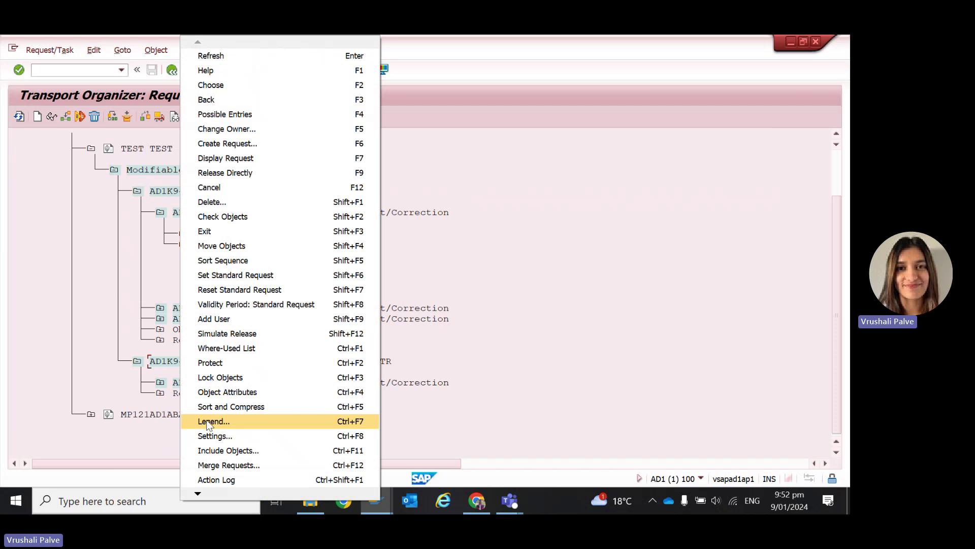
pyautogui.click(227, 465)
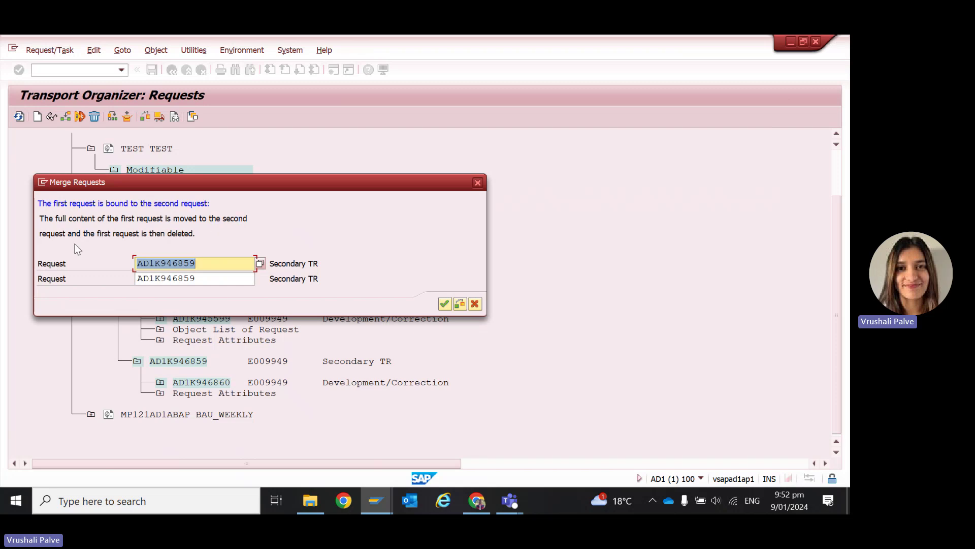
pyautogui.click(203, 264)
pyautogui.click(199, 279)
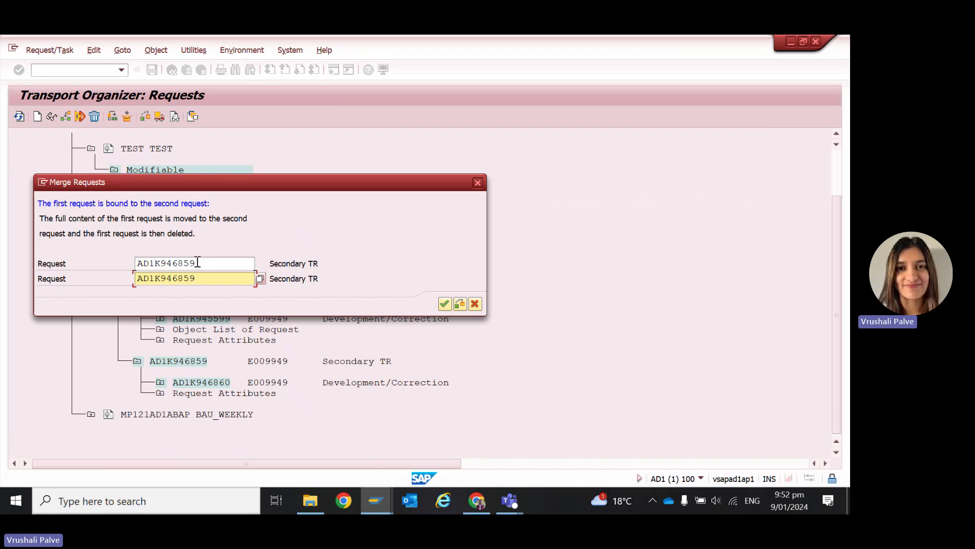
pyautogui.hotkey('shift', 'Tab')
pyautogui.hotkey('ctrl', 'v')
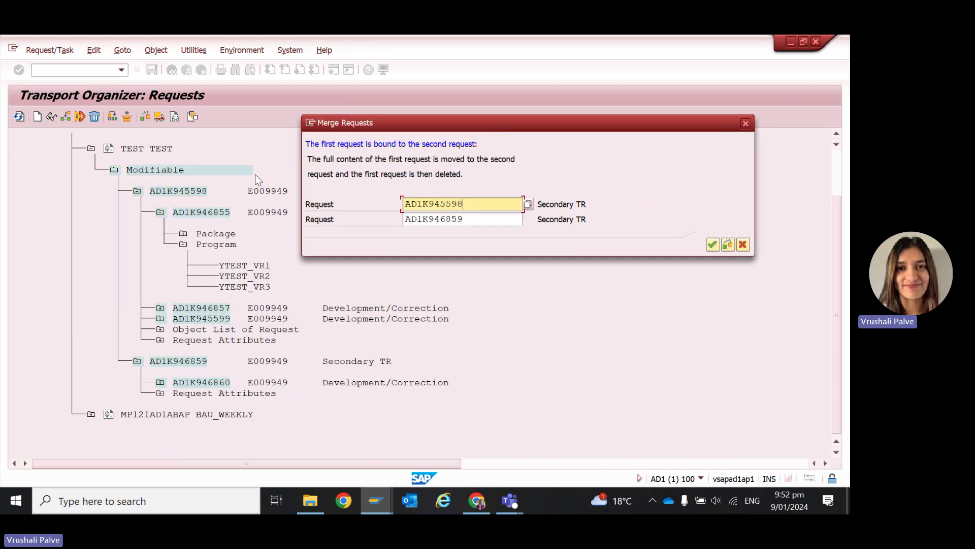
pyautogui.moveTo(365, 124); pyautogui.dragTo(464, 87)
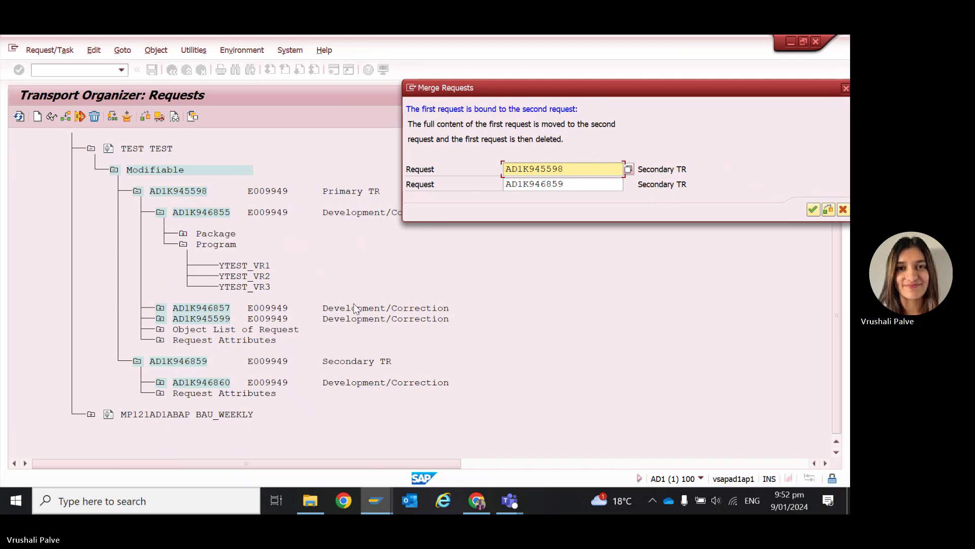
# Restart the merge from AD1K945598, paste AD1K946859 as the request to merge, and confirm.
pyautogui.click(844, 210)
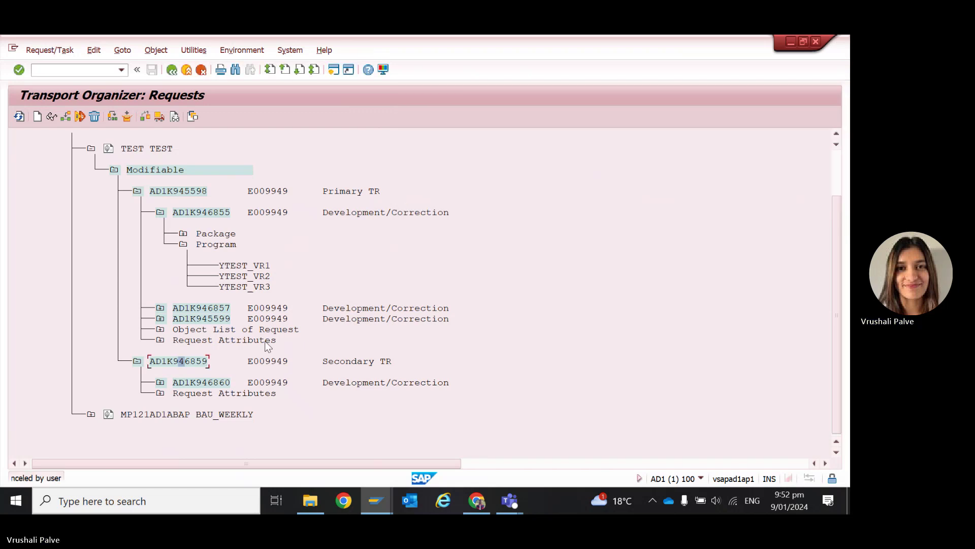
pyautogui.moveTo(145, 361); pyautogui.dragTo(208, 364)
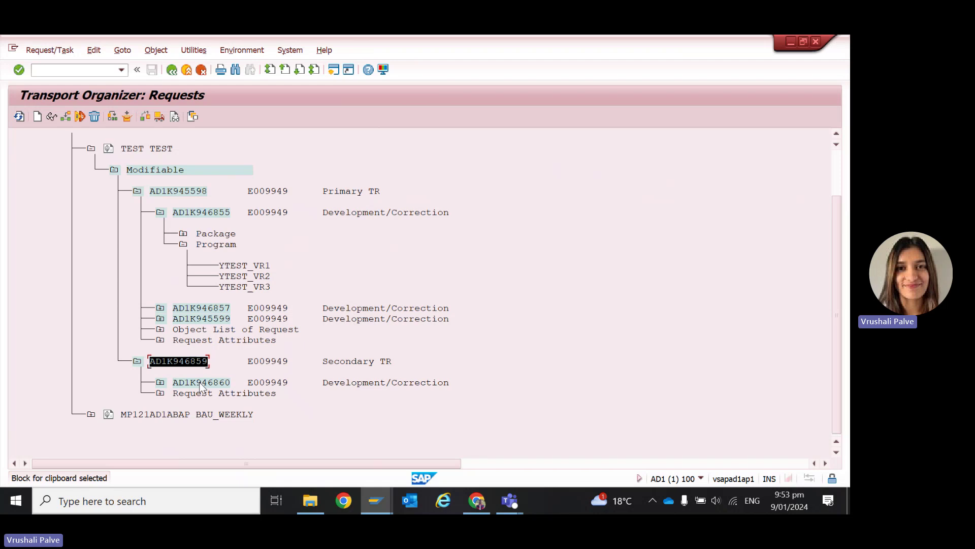
pyautogui.hotkey('ctrl', 'c')
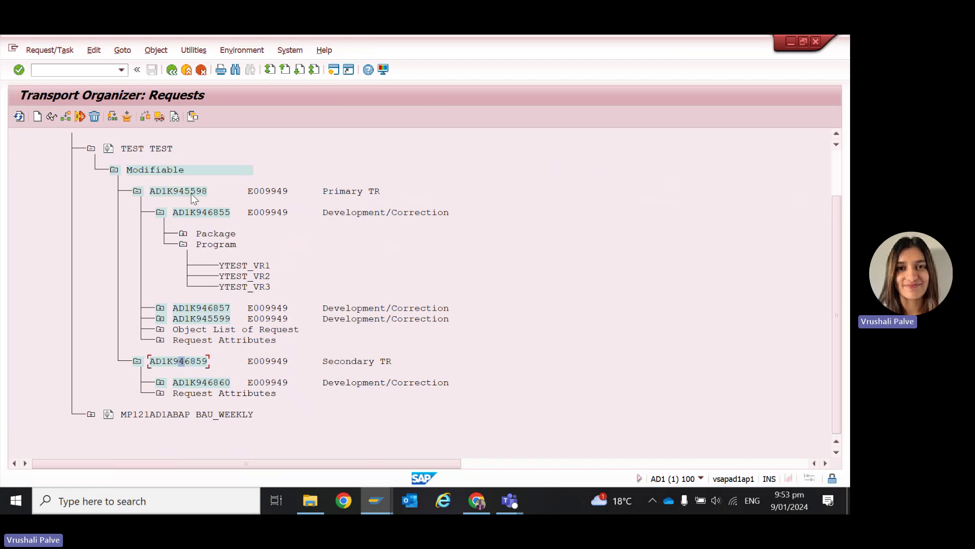
pyautogui.rightClick(190, 193)
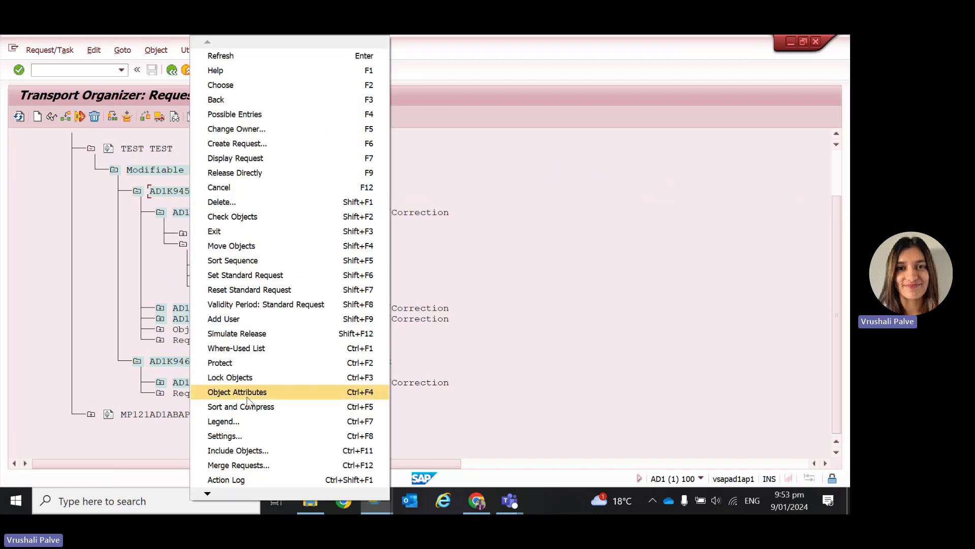
pyautogui.click(254, 465)
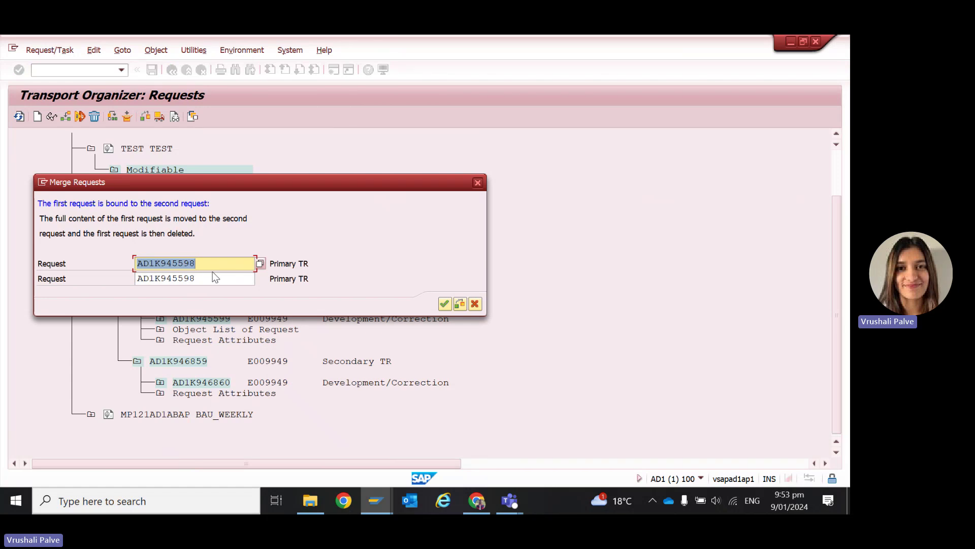
pyautogui.hotkey('ctrl', 'v')
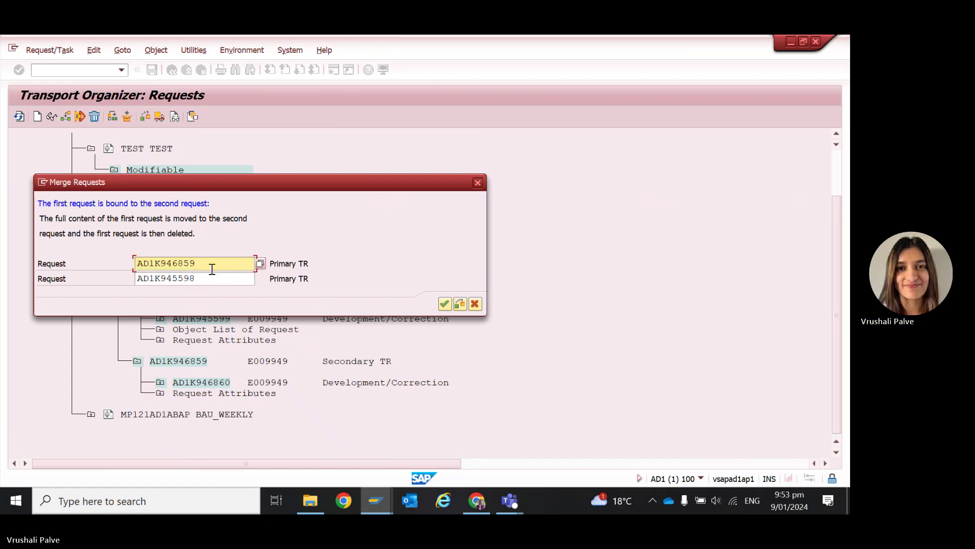
pyautogui.press('Return')
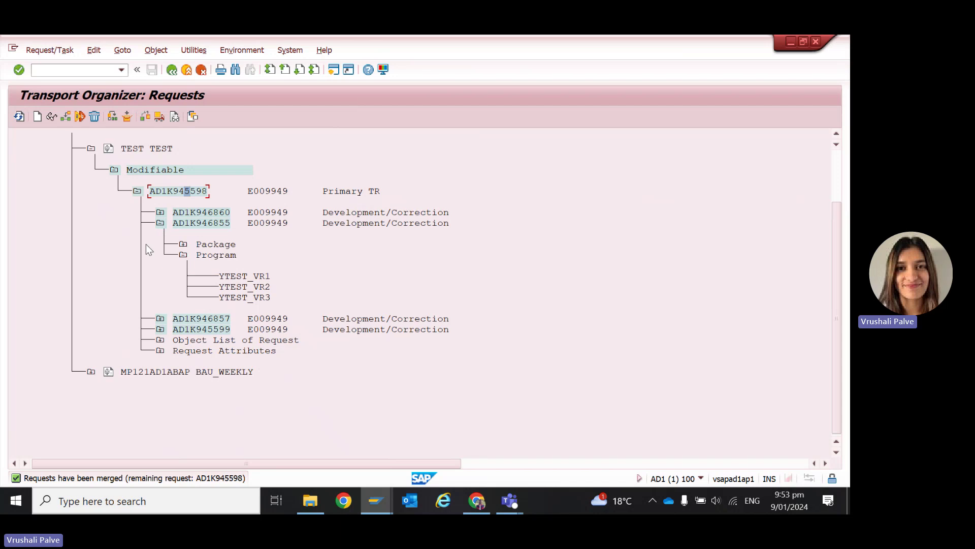
# Refresh the requests tree and expand Object List of Request and its Comment to list the merged requests.
pyautogui.click(21, 118)
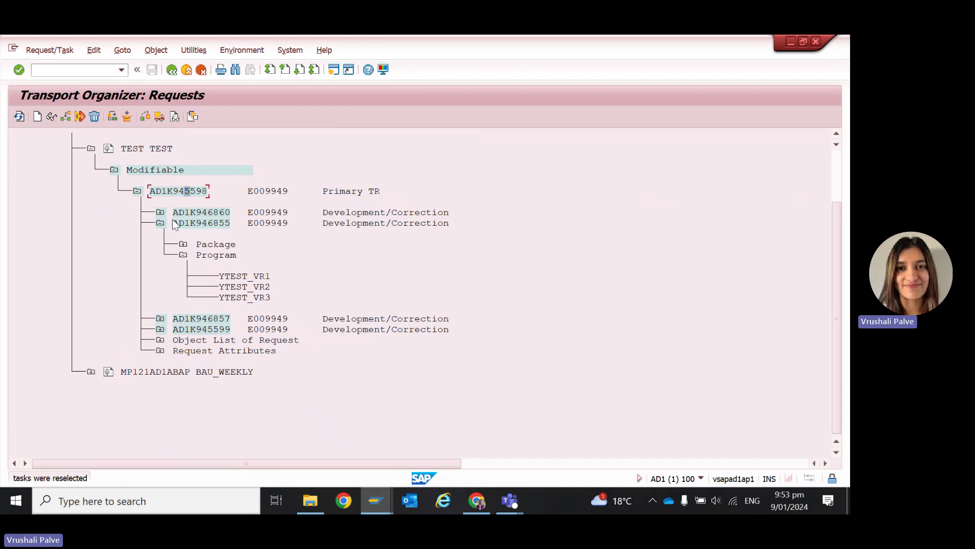
pyautogui.click(160, 340)
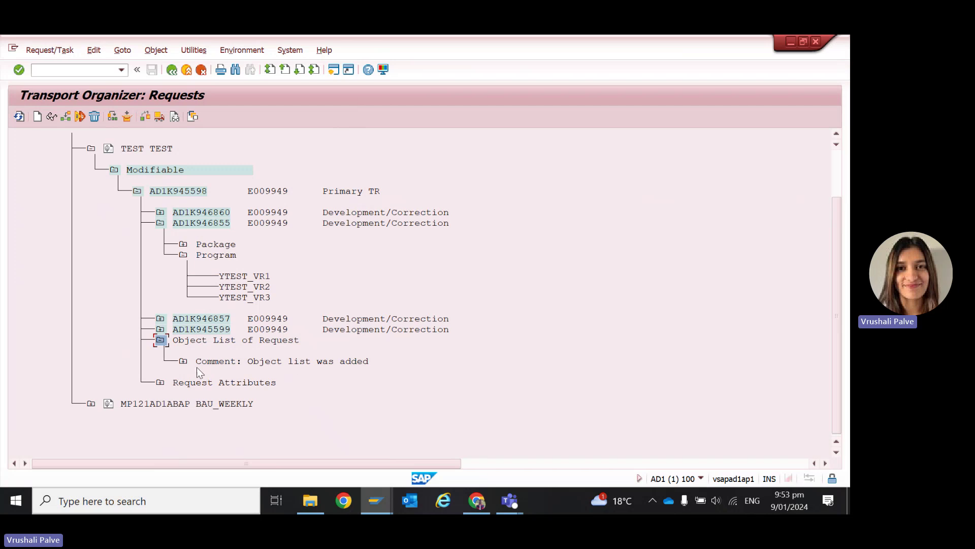
pyautogui.click(183, 367)
pyautogui.click(183, 362)
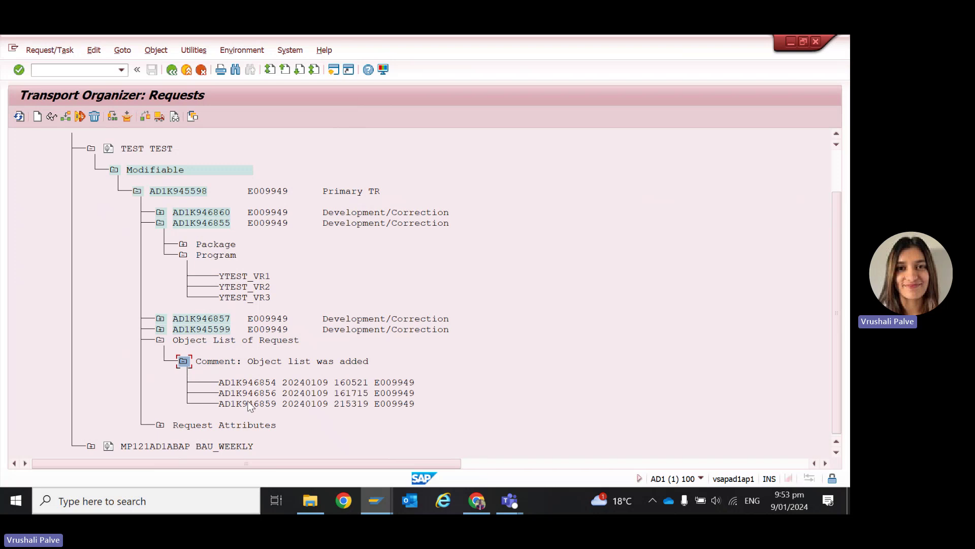
# Open merged request AD1K946859 to confirm AD1 reports it no longer exists.
pyautogui.click(244, 382)
pyautogui.click(261, 405)
pyautogui.click(342, 404)
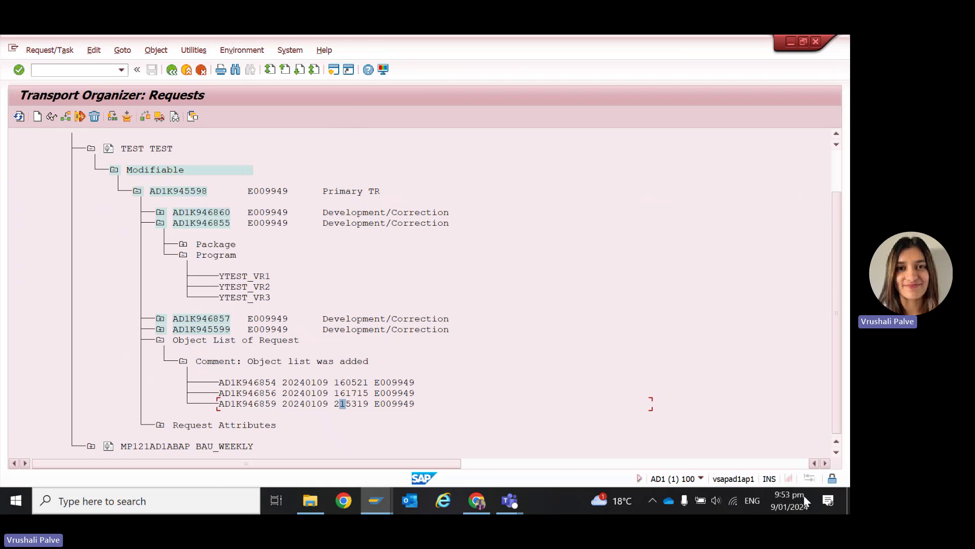
pyautogui.click(236, 405)
pyautogui.doubleClick(256, 405)
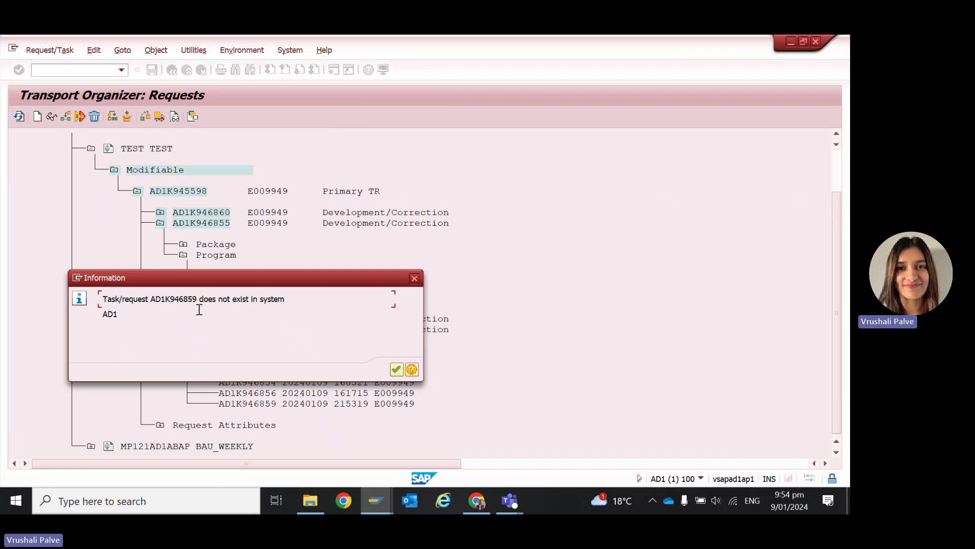
# Dismiss the message and open YTEST_VR3's source from Report Source Code under task AD1K946860.
pyautogui.click(414, 279)
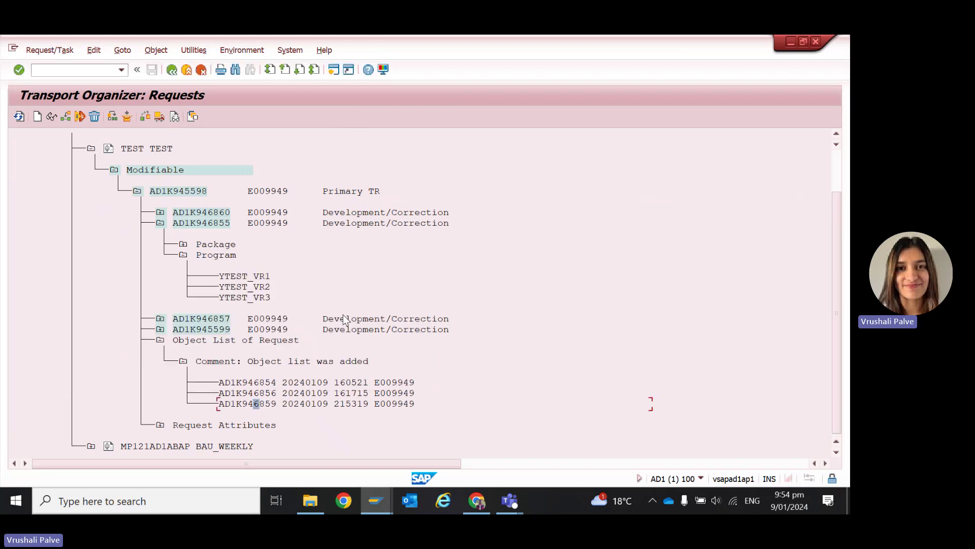
pyautogui.click(160, 339)
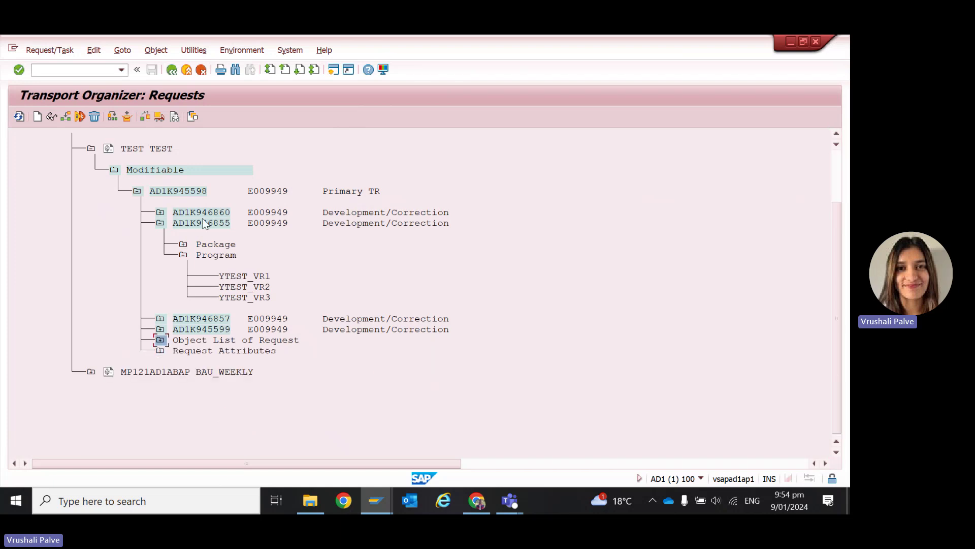
pyautogui.click(227, 297)
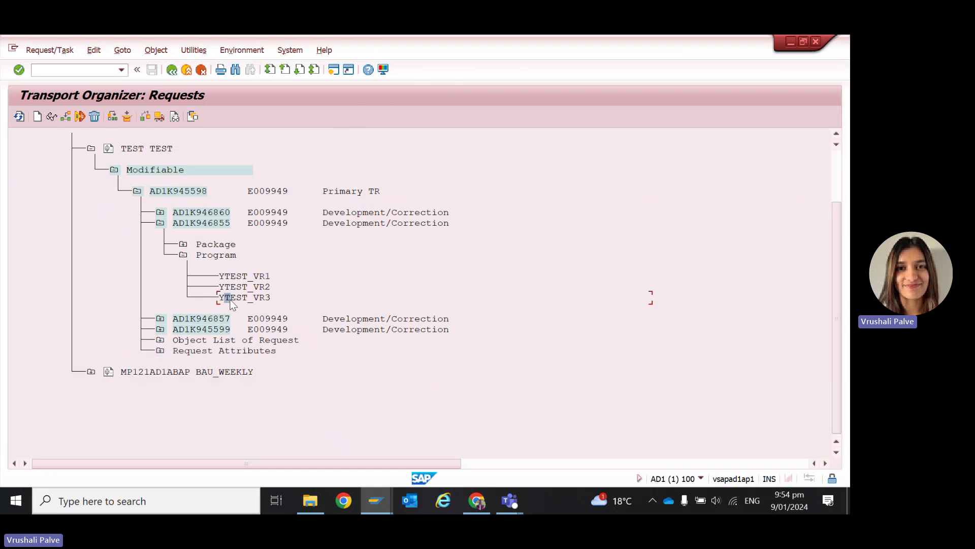
pyautogui.click(160, 212)
pyautogui.click(181, 232)
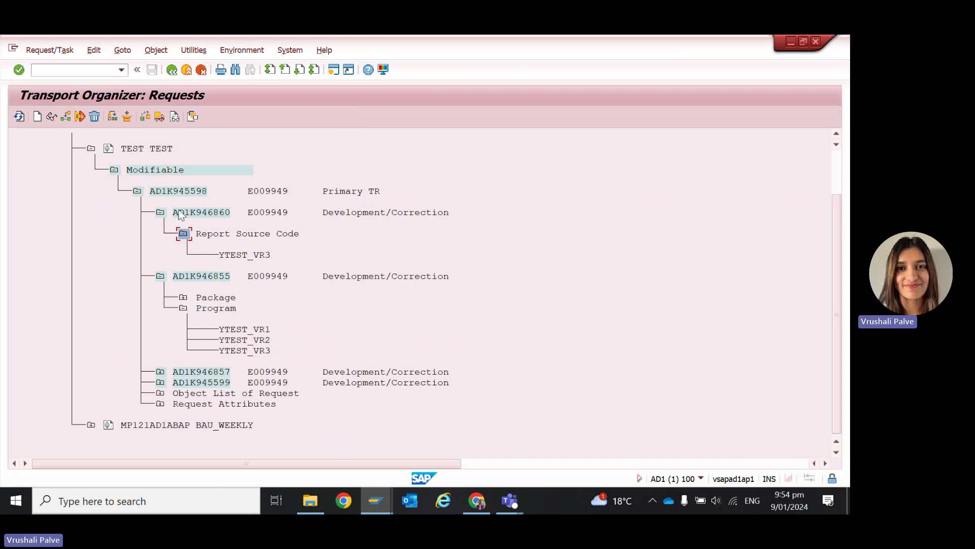
pyautogui.click(187, 213)
pyautogui.click(236, 255)
pyautogui.doubleClick(236, 255)
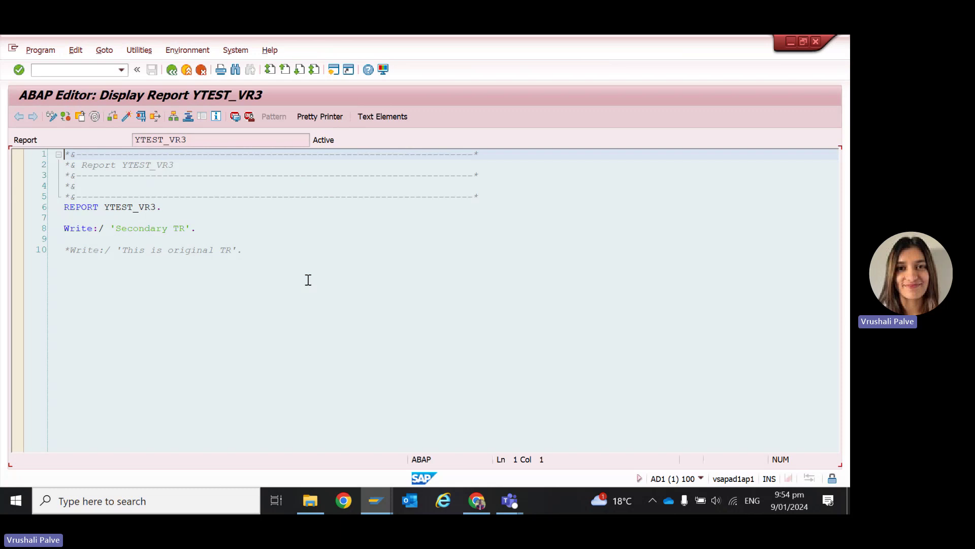
# Compare the 'Secondary TR' output line with the commented original TR line in YTEST_VR3.
pyautogui.click(220, 229)
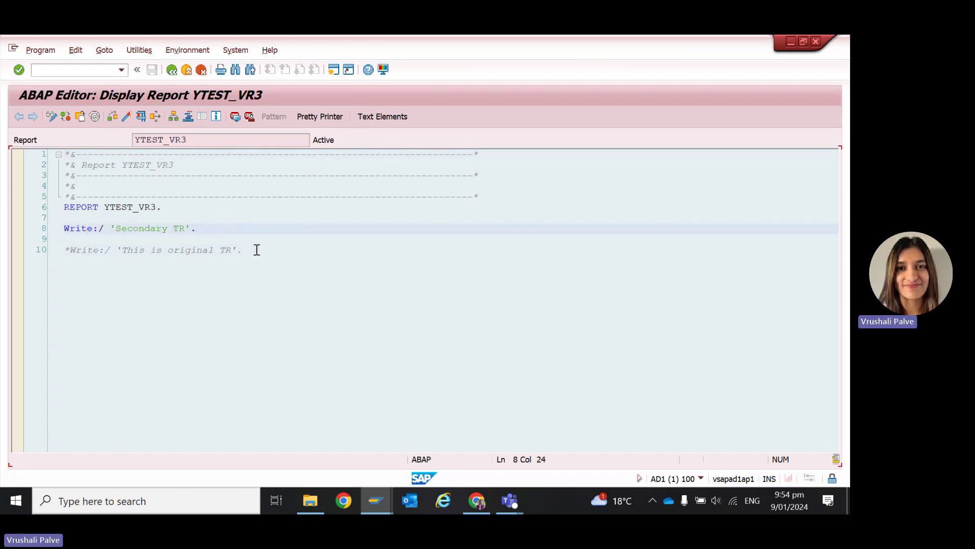
pyautogui.click(257, 251)
pyautogui.click(220, 229)
pyautogui.click(213, 250)
pyautogui.click(205, 231)
pyautogui.click(209, 251)
pyautogui.click(200, 227)
pyautogui.click(104, 50)
# Show YTEST_VR3's object directory entry and lock overview, confirming the lock under request AD1K945598.
pyautogui.click(123, 125)
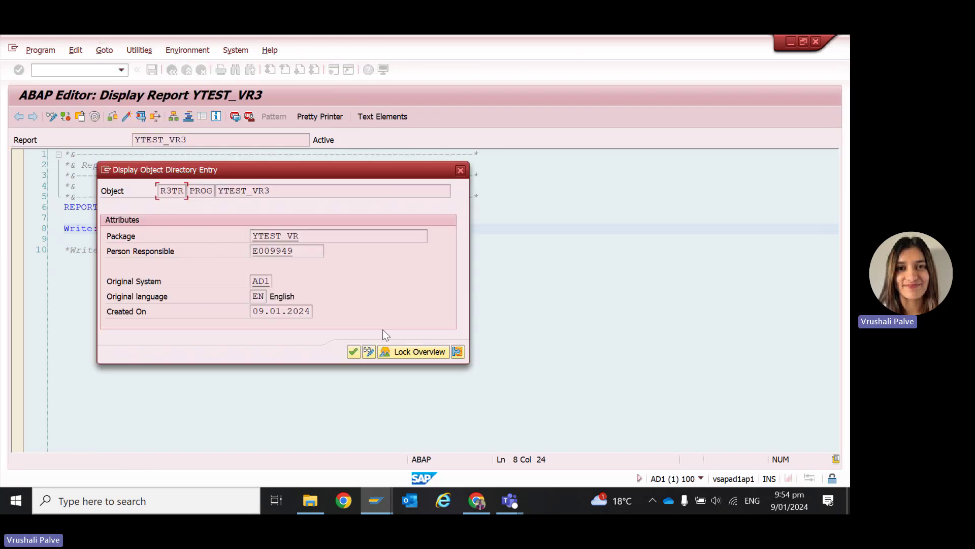
pyautogui.click(427, 353)
pyautogui.click(75, 193)
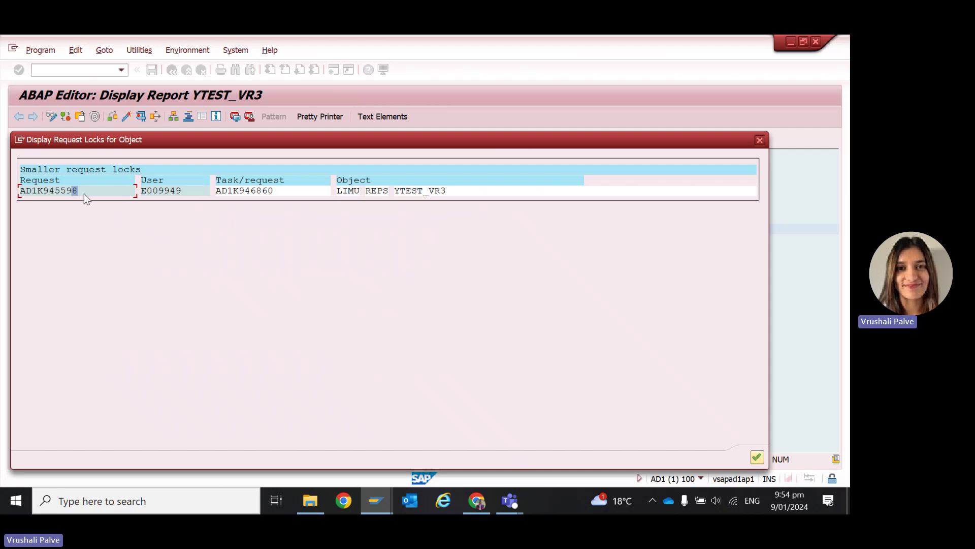
pyautogui.click(756, 457)
pyautogui.press('Return')
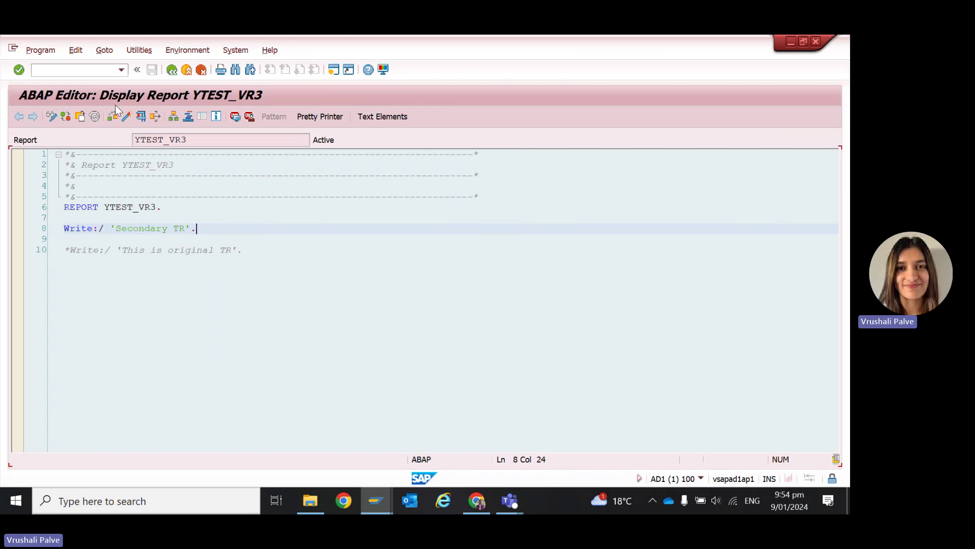
# Display YTEST_VR3's version management list via Utilities > Versions.
pyautogui.click(132, 50)
pyautogui.moveTo(230, 229)
pyautogui.click(334, 226)
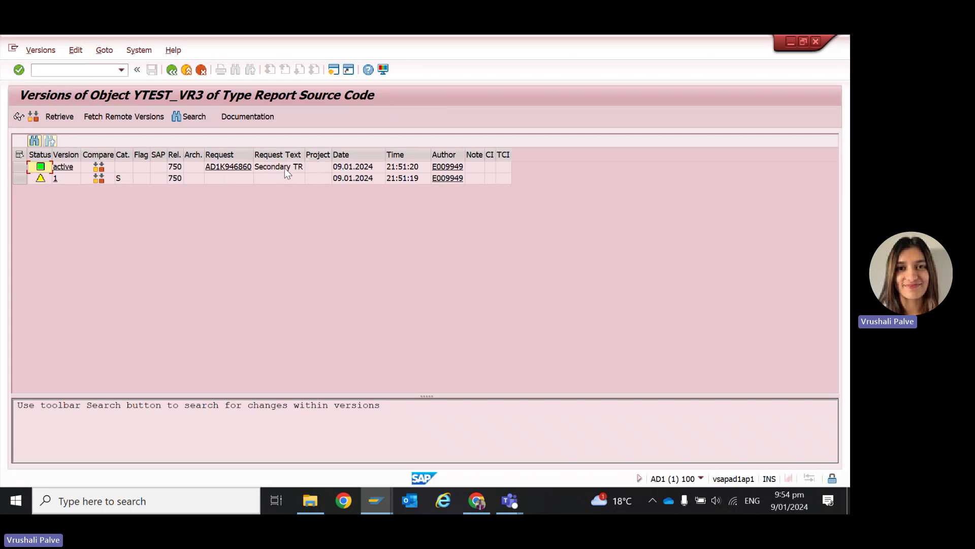
# Open active-version task AD1K946860 and view its object list containing YTEST_VR3.
pyautogui.click(232, 167)
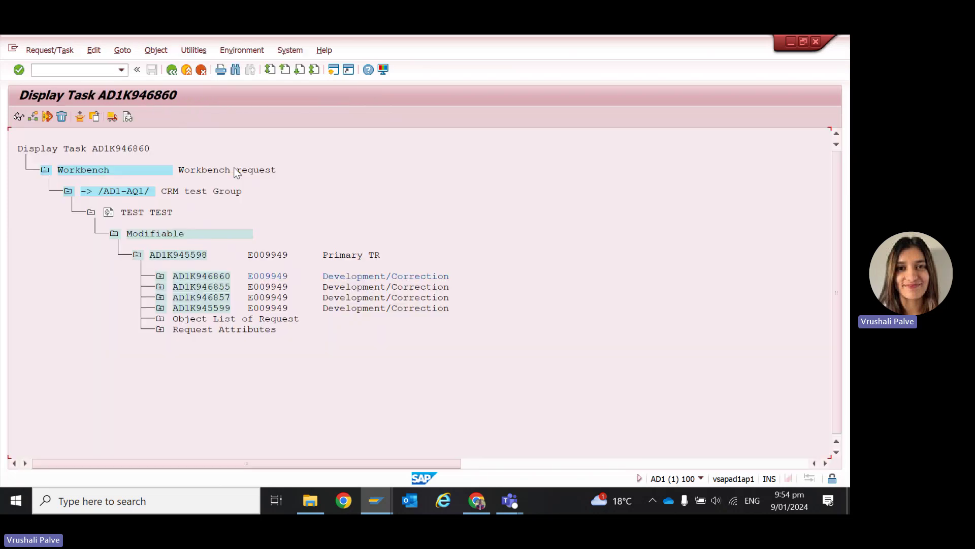
pyautogui.click(187, 255)
pyautogui.click(204, 276)
pyautogui.click(160, 276)
pyautogui.click(182, 298)
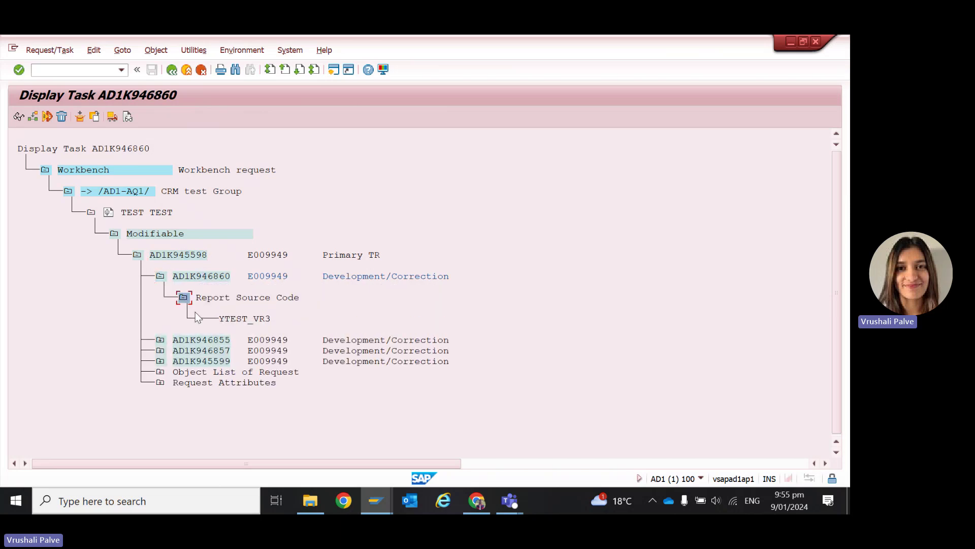
pyautogui.click(232, 319)
pyautogui.doubleClick(185, 274)
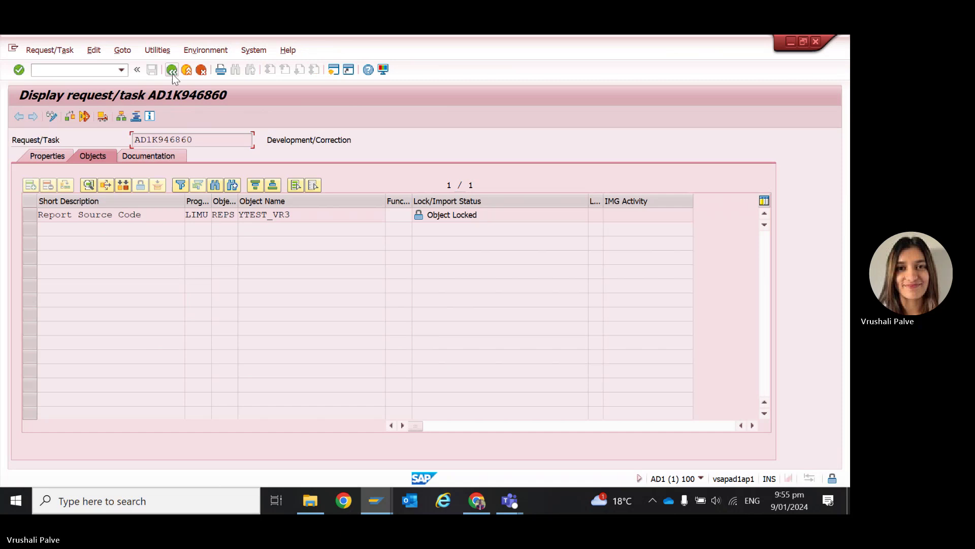
# Go back four screens to the Transport Organizer requests tree.
pyautogui.click(172, 70)
pyautogui.click(172, 70)
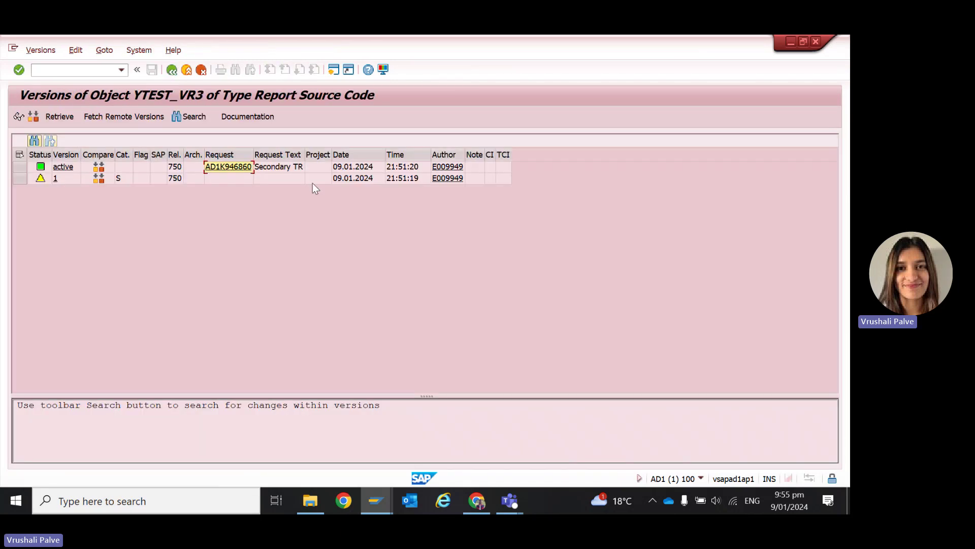
pyautogui.click(172, 71)
pyautogui.click(172, 70)
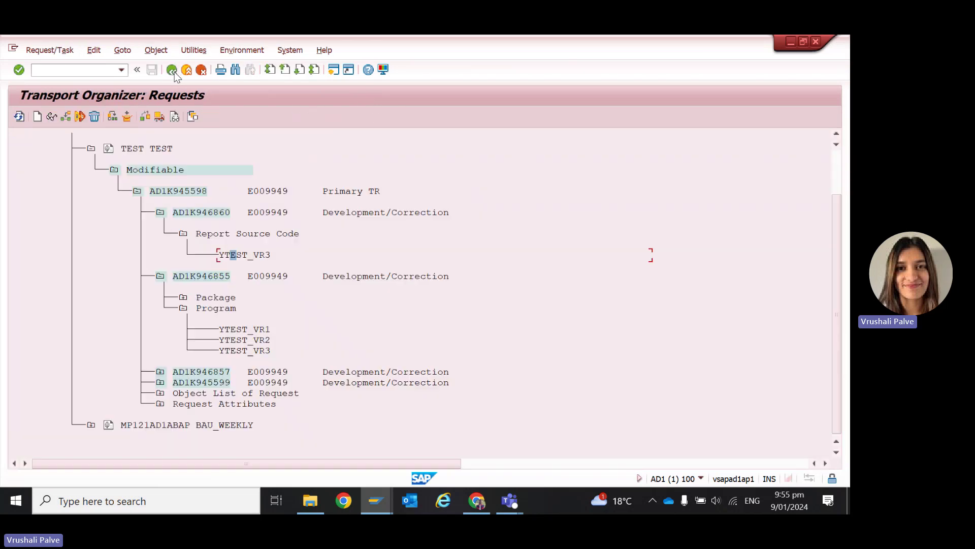
# Review YTEST_VR3 in task AD1K946860 and YTEST_VR1, VR2, VR3 in task AD1K946855.
pyautogui.rightClick(244, 259)
pyautogui.click(231, 254)
pyautogui.click(268, 255)
pyautogui.click(221, 234)
pyautogui.click(250, 256)
pyautogui.click(245, 331)
pyautogui.click(246, 254)
pyautogui.click(245, 330)
pyautogui.press('Left')
pyautogui.press('Left')
pyautogui.click(238, 341)
pyautogui.click(242, 330)
pyautogui.click(239, 340)
pyautogui.click(239, 351)
# Collapse tasks AD1K946860 and AD1K946855 and return to the Transport Organizer start screen.
pyautogui.click(160, 212)
pyautogui.click(161, 224)
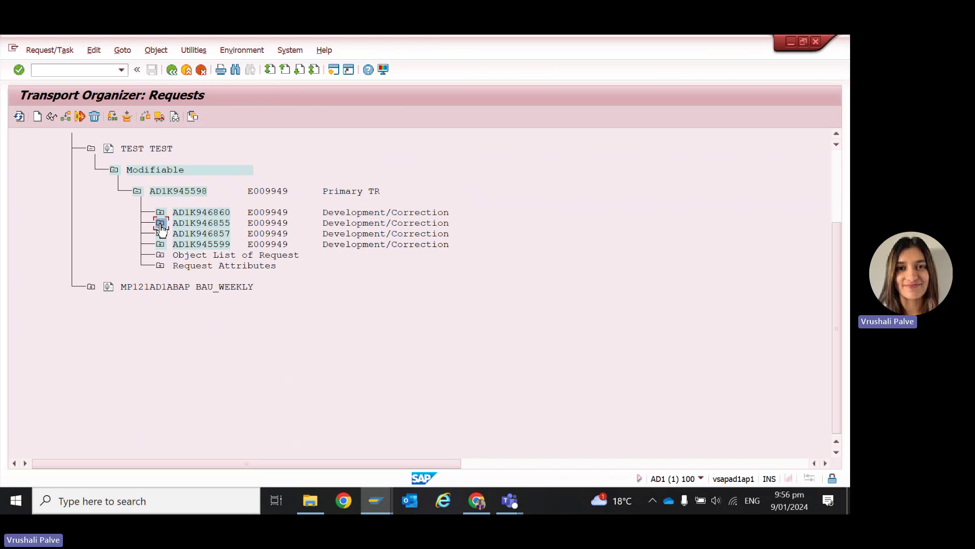
pyautogui.click(180, 192)
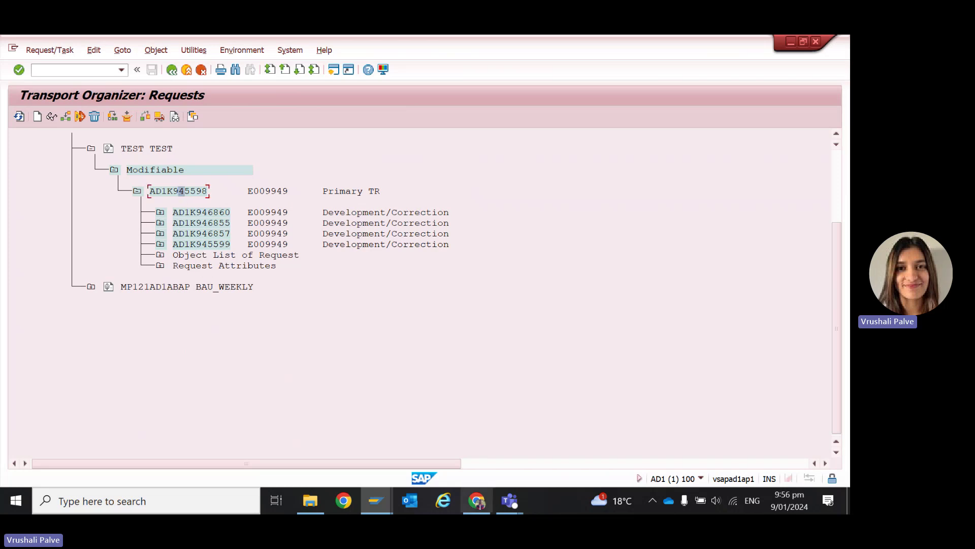
pyautogui.scroll(2, 163, 214)
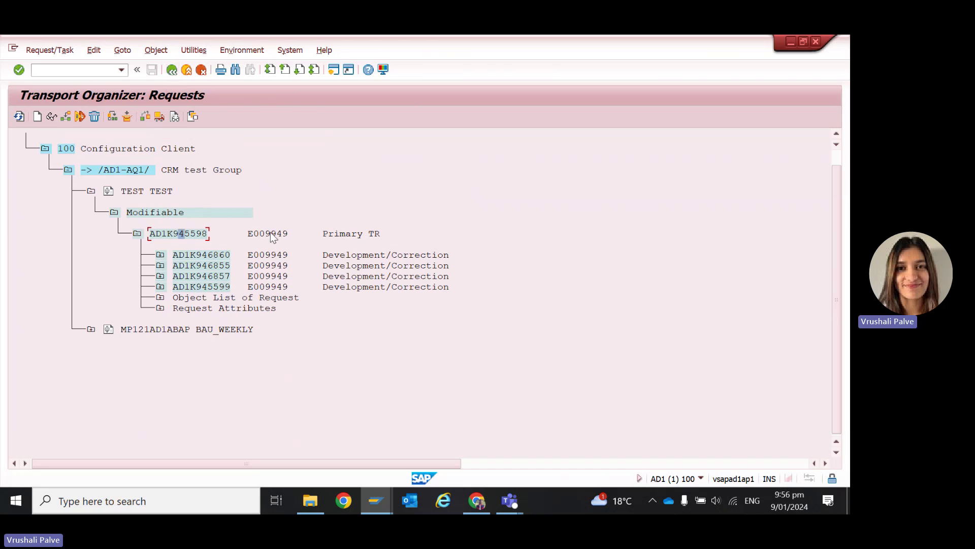
pyautogui.click(172, 70)
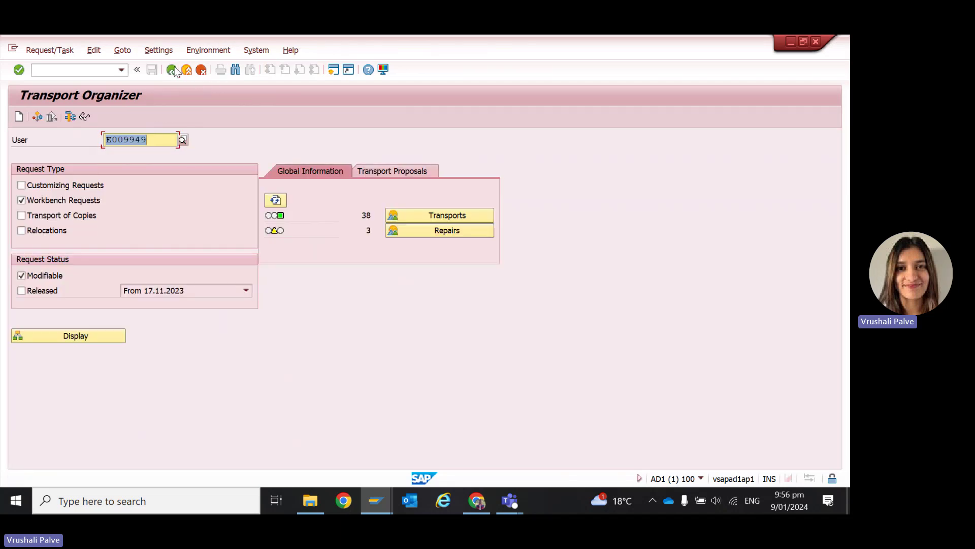